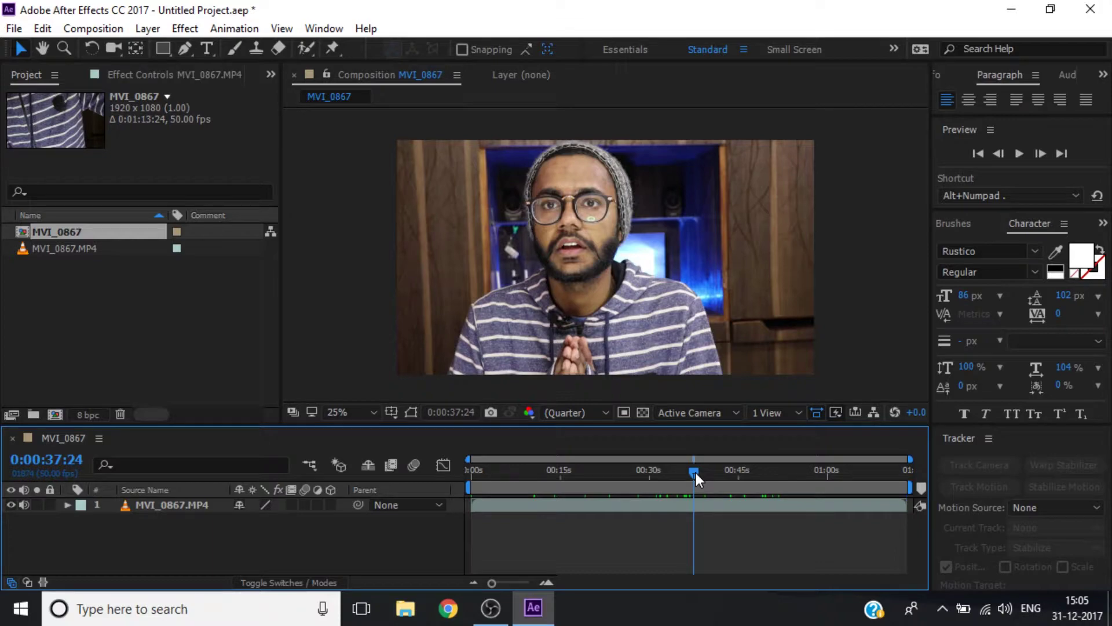
Trim the MVI_0867 clip to begin at its 0:37 mark and slide it to the timeline start
left_click(132, 500)
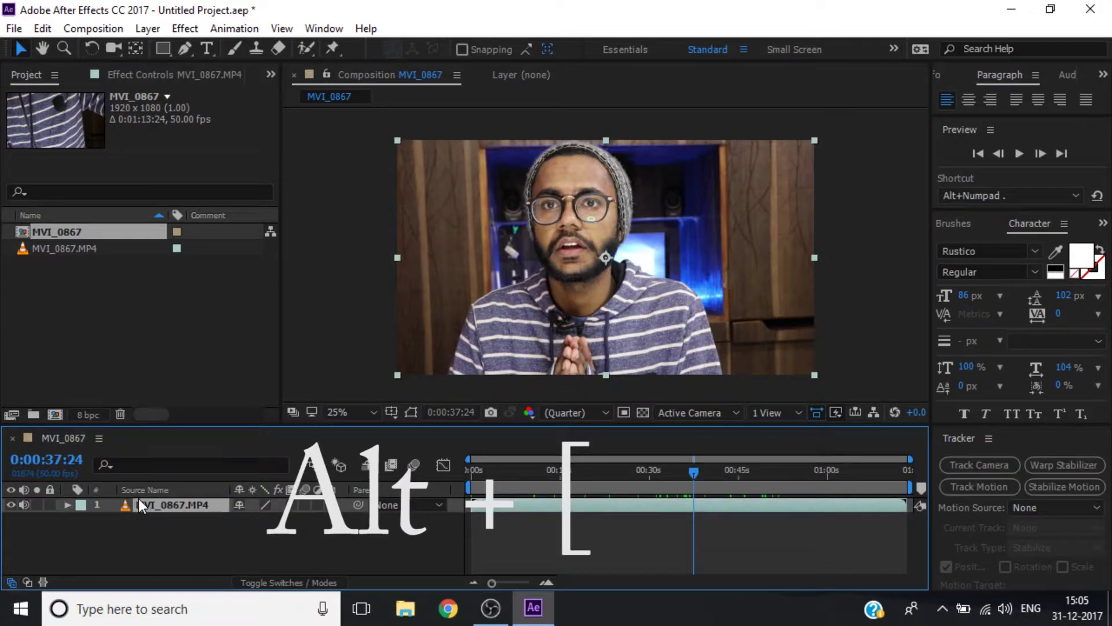
key("alt+bracketleft")
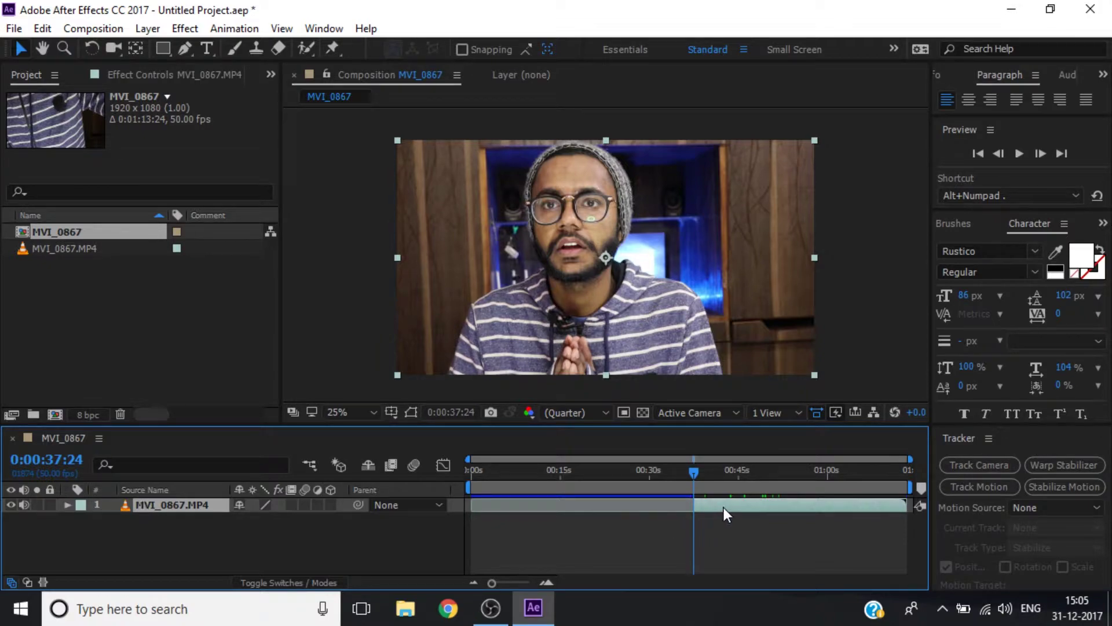
left_click_drag(724, 508, 503, 505)
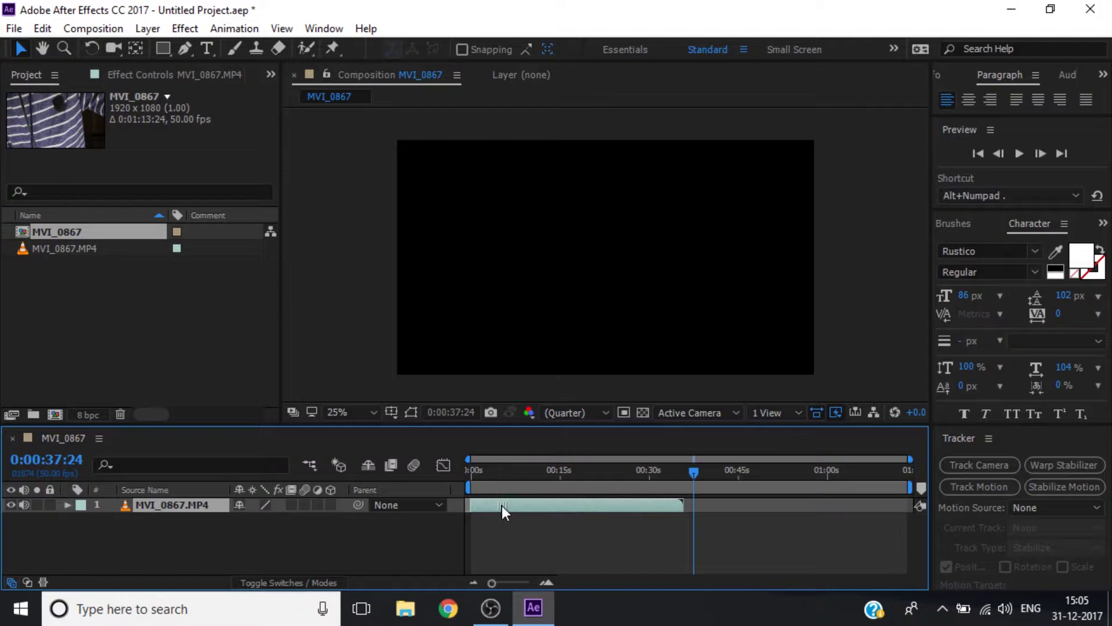
left_click(468, 471)
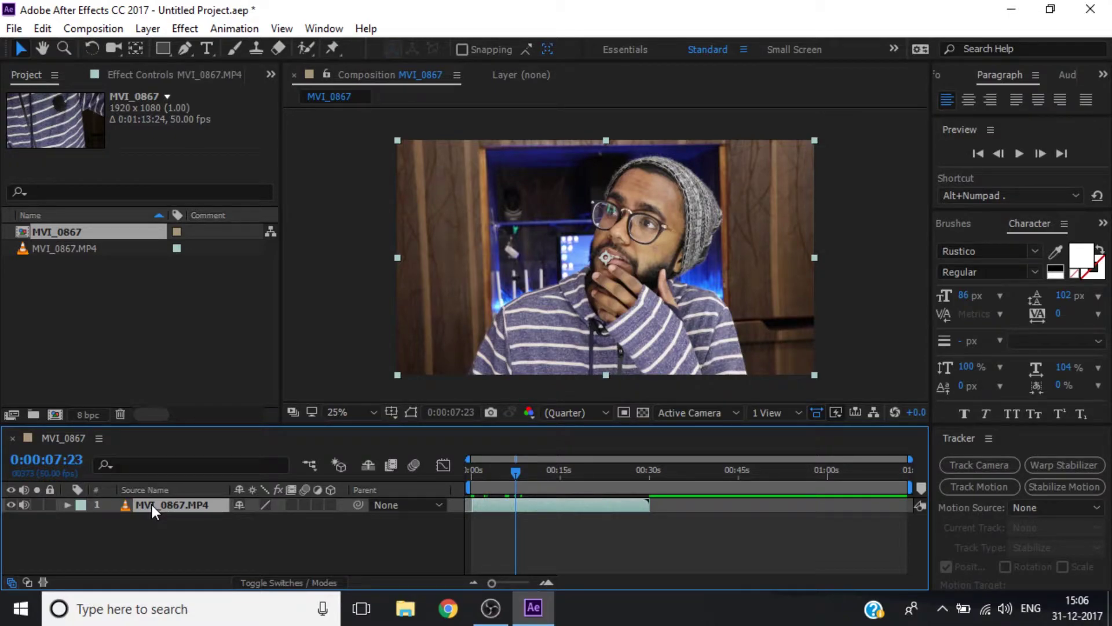
Duplicate the clip, trim the copy to start at 0:00:07:23, and freeze it on that frame
key("ctrl+d")
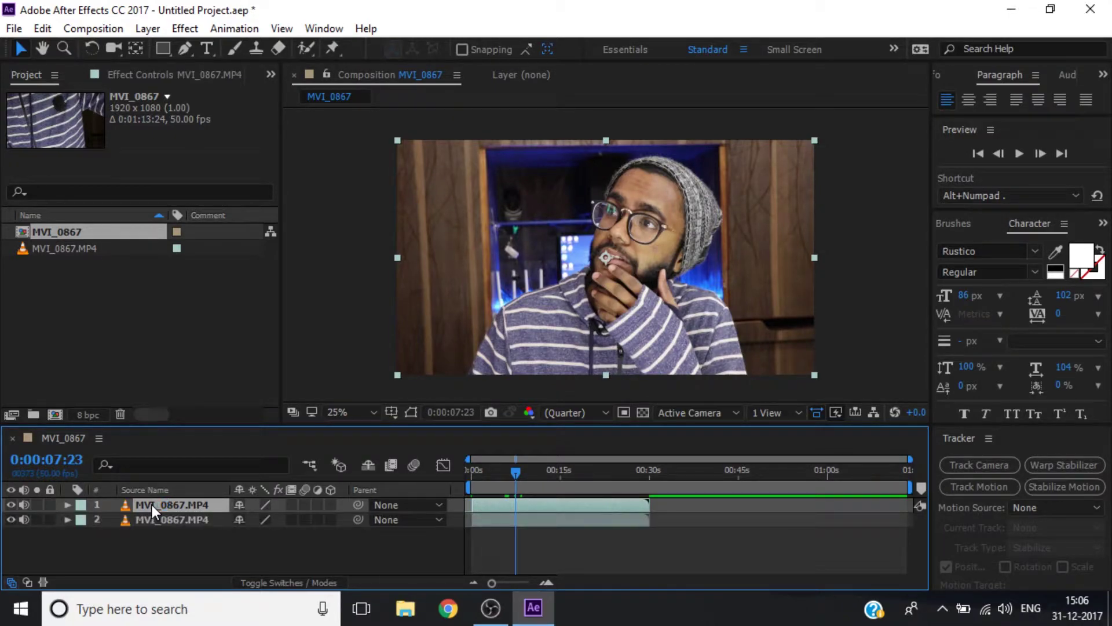
key("alt+bracketleft")
key("alt+bracketleft")
right_click(537, 502)
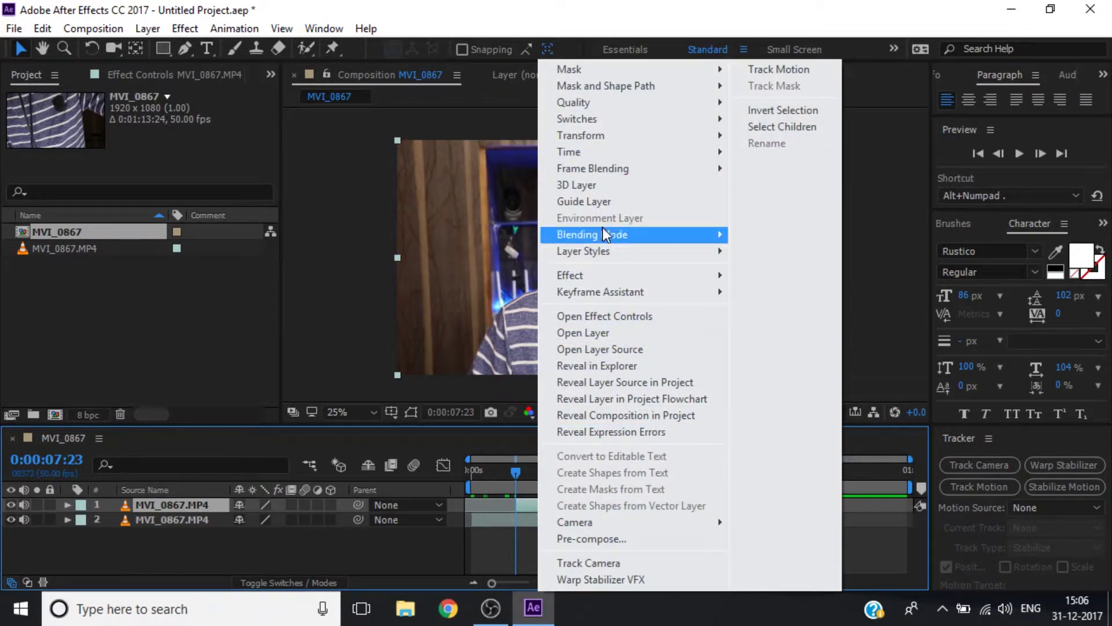
mouse_move(699, 154)
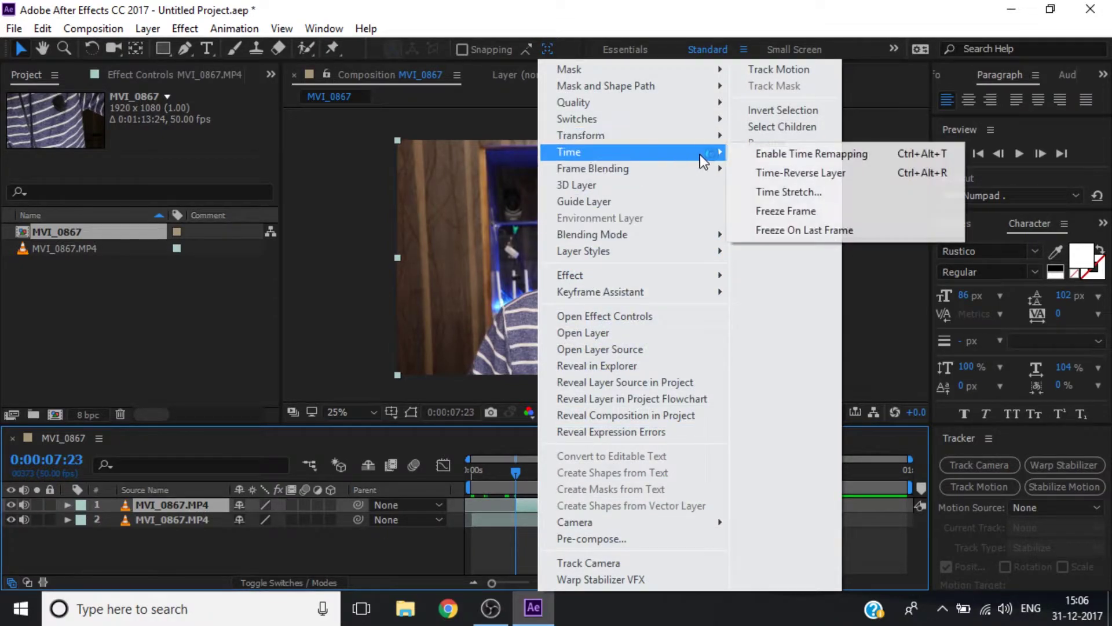
left_click(782, 210)
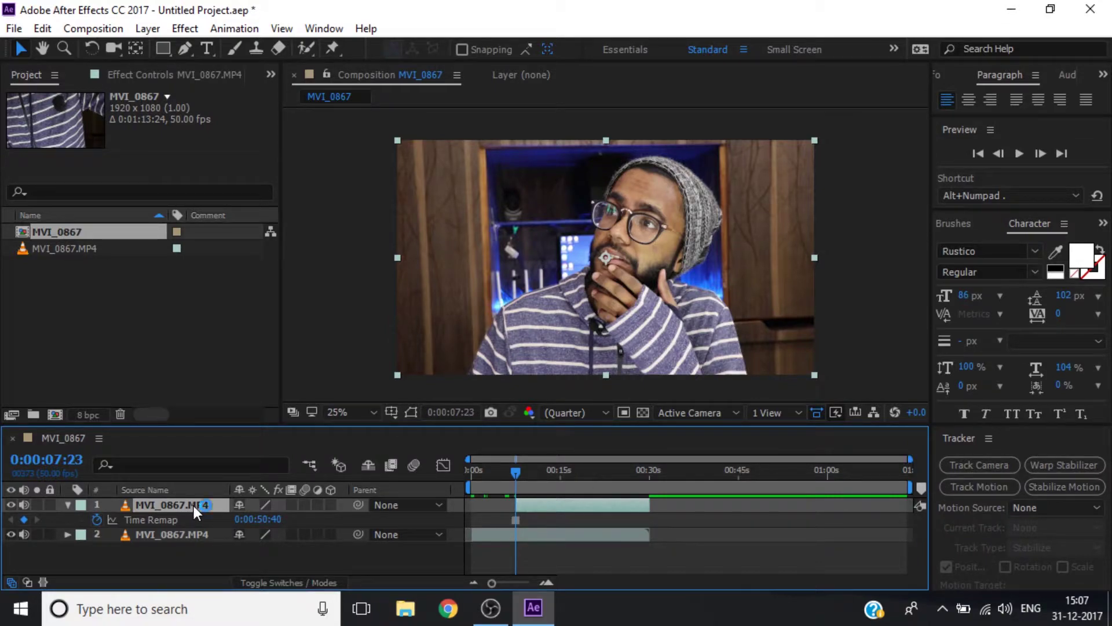
Scale the frozen-frame layer up to 119%
left_click(65, 502)
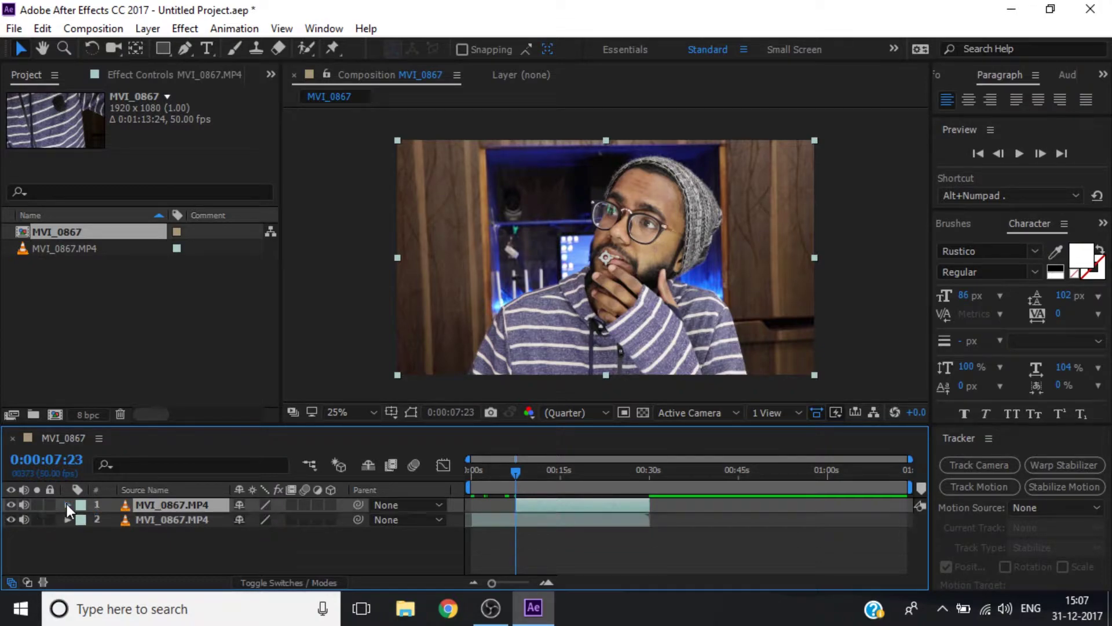
left_click(67, 504)
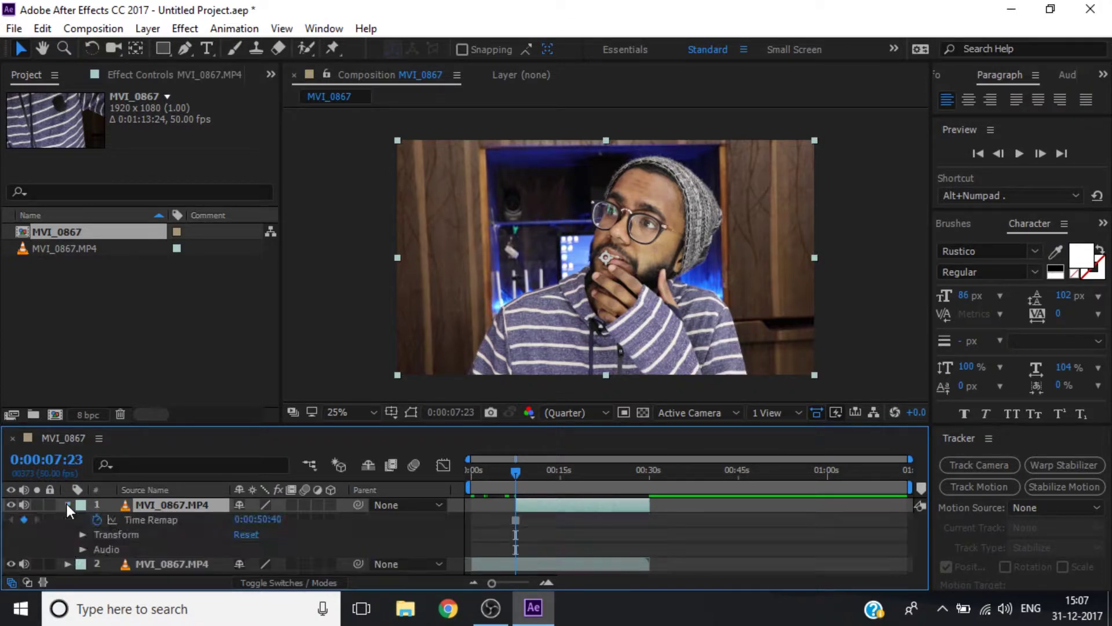
left_click(83, 534)
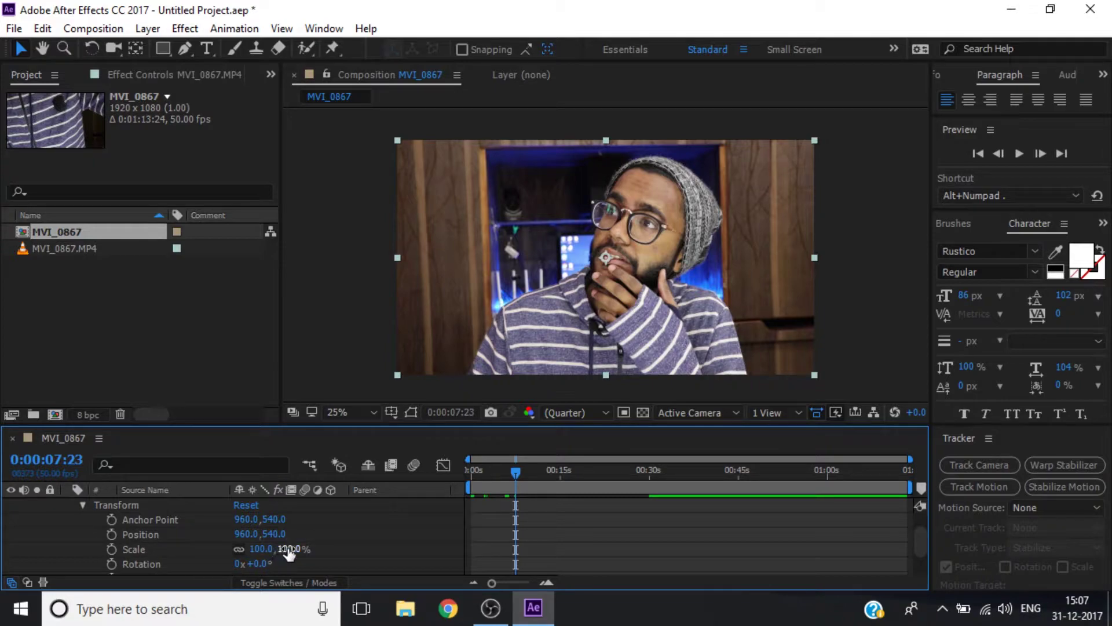
left_click_drag(292, 549, 305, 551)
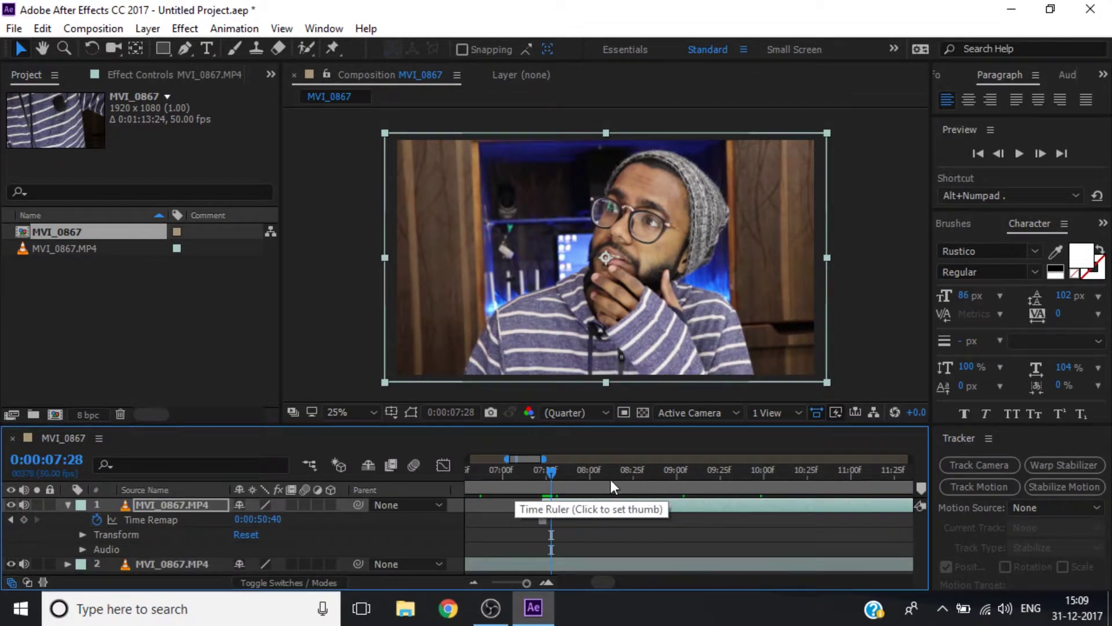
Duplicate the frozen layer and set the top copy's scale to 116%
left_click(194, 505)
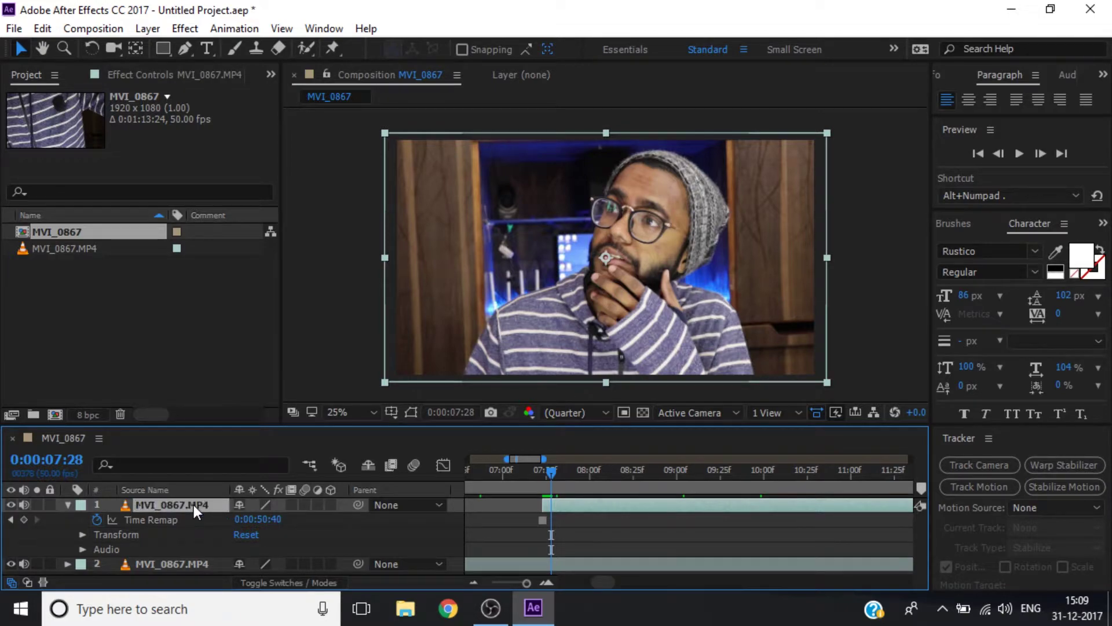
key("ctrl+d")
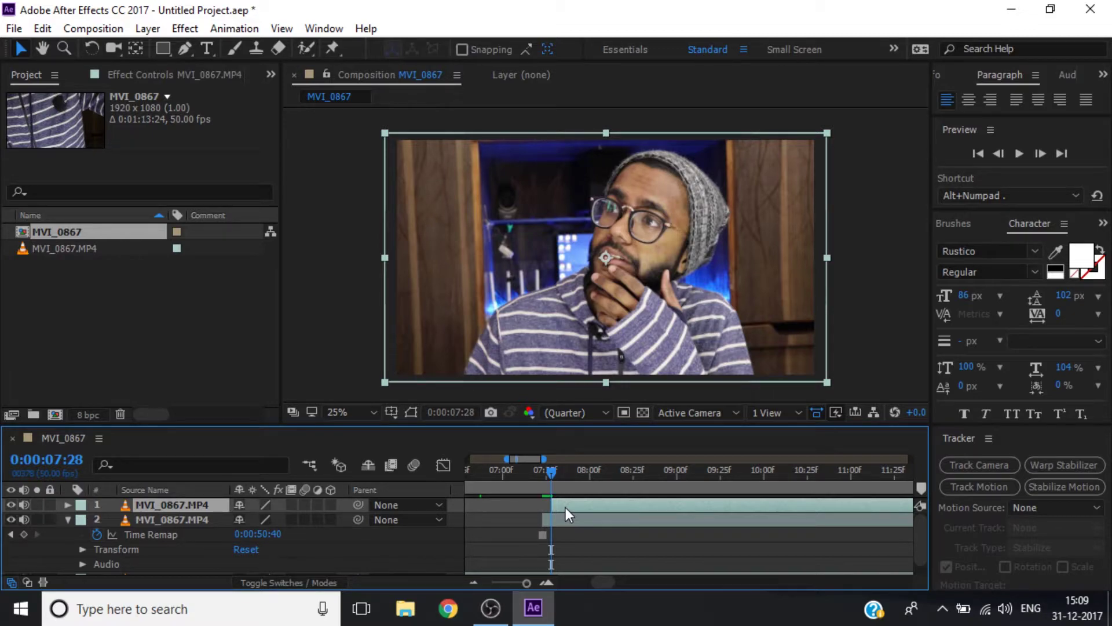
key("s")
left_click_drag(286, 519, 307, 519)
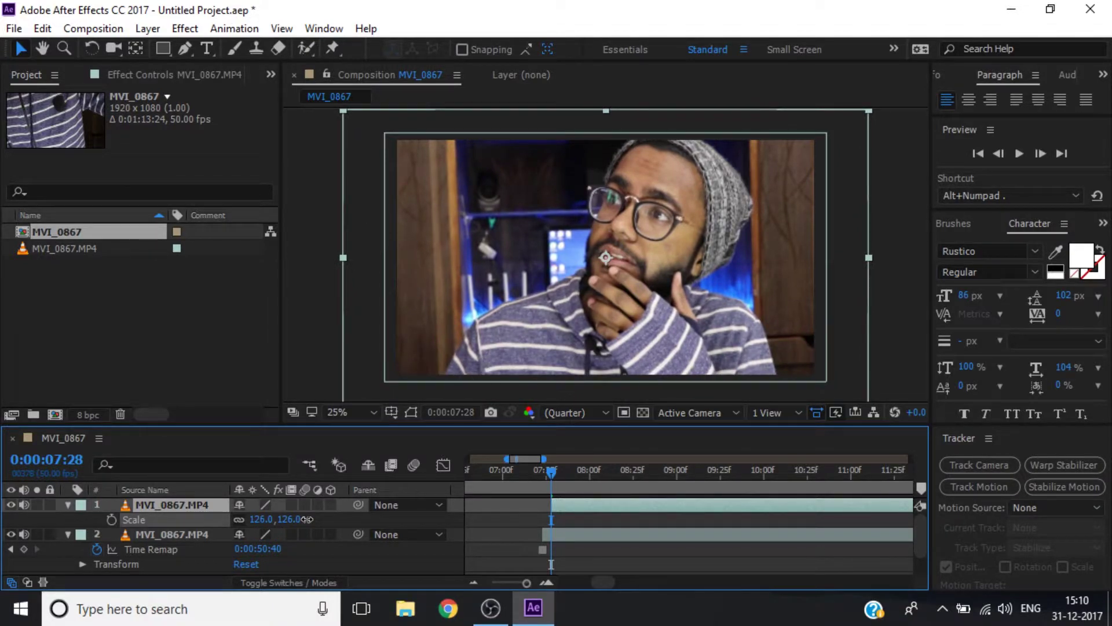
left_click_drag(307, 519, 301, 518)
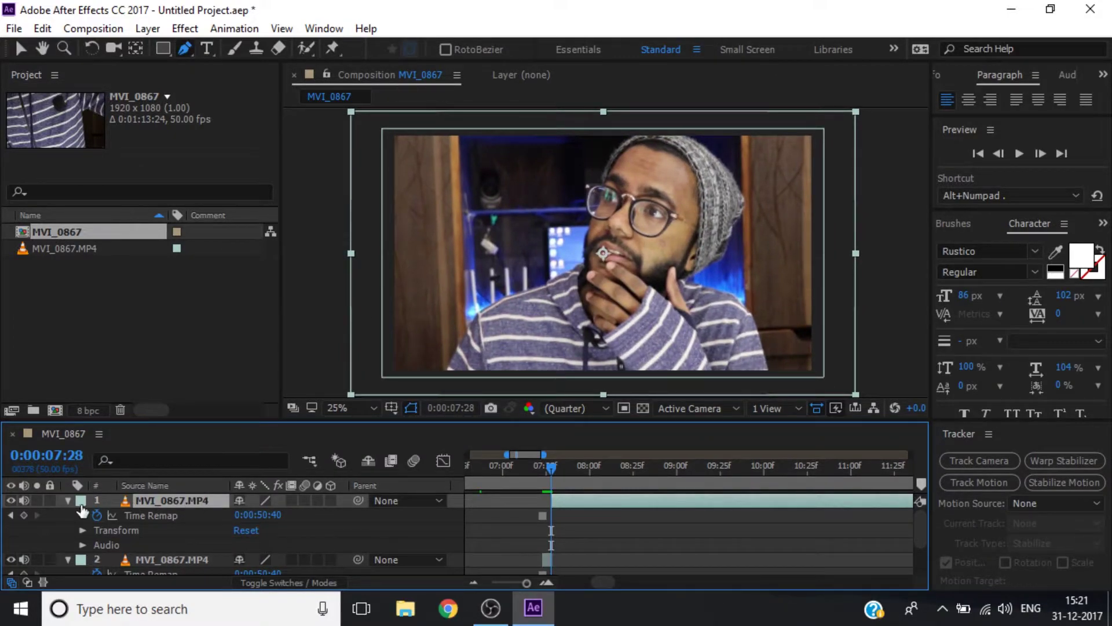
Duplicate the top layer again and begin a Pen mask along the presenter's shoulder
left_click(68, 501)
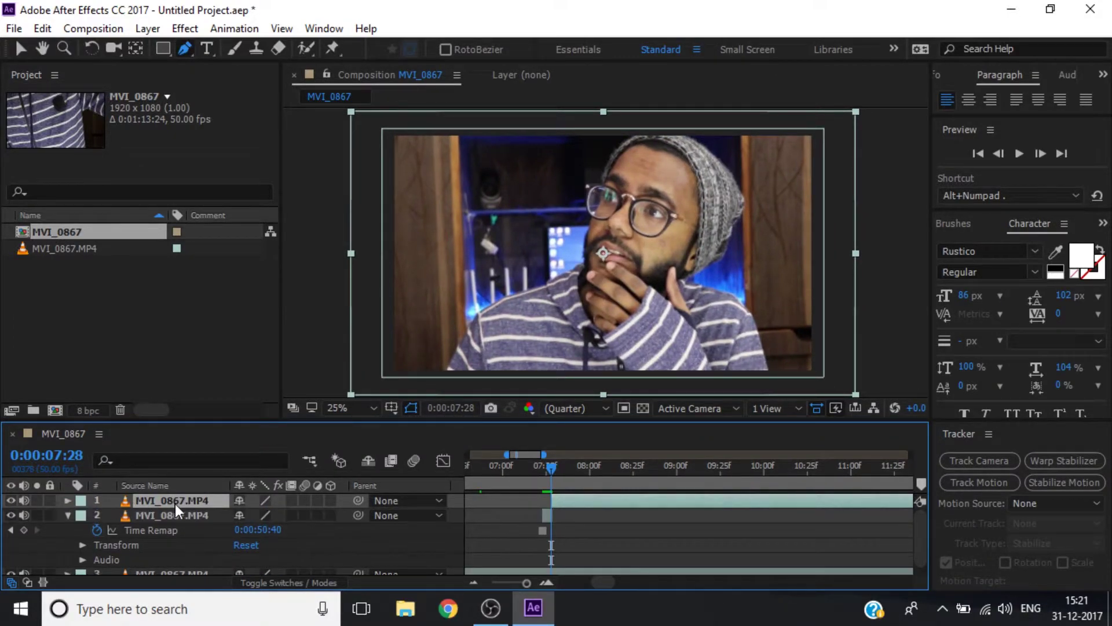
left_click(67, 515)
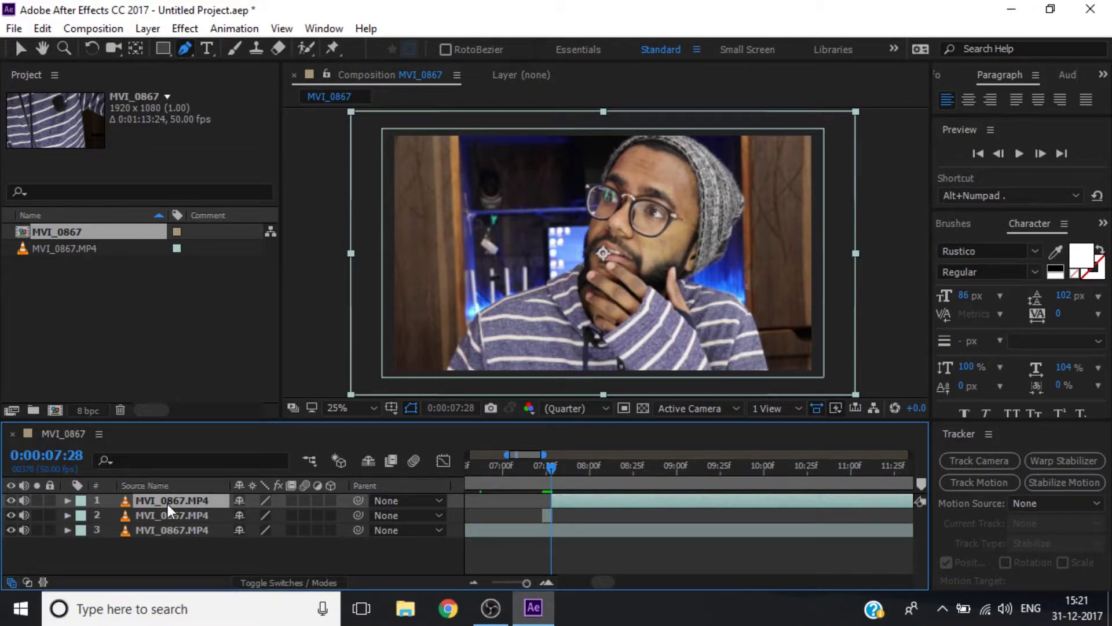
key("ctrl+d")
left_click(446, 371)
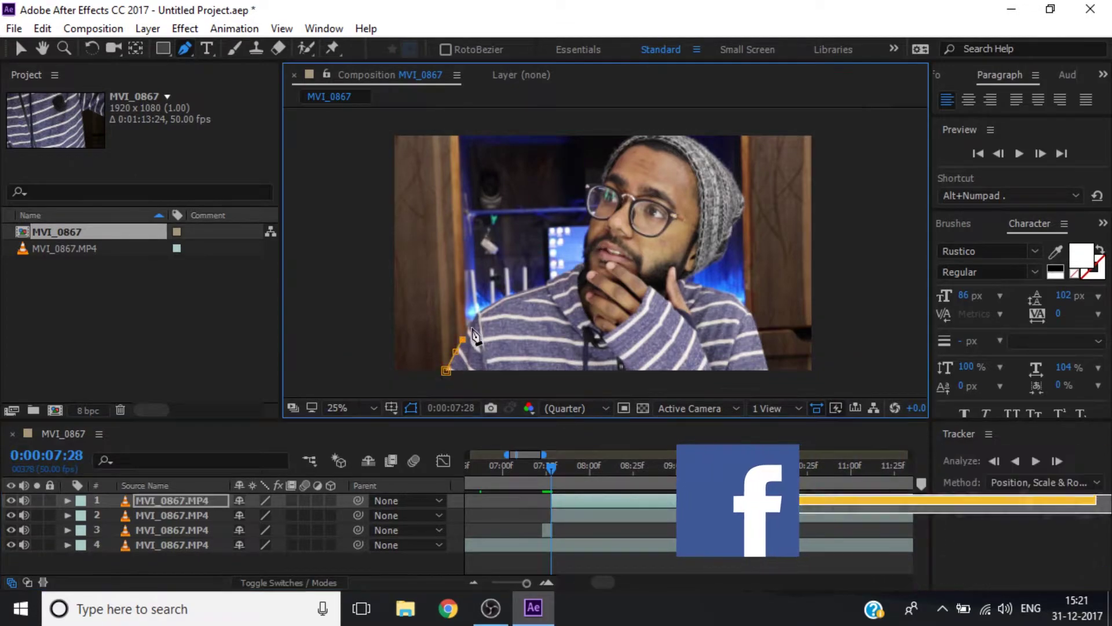
left_click(463, 339)
left_click(478, 314)
left_click(500, 301)
left_click(530, 288)
Continue the mask up along the jaw and past the glasses toward the hat
scroll(538, 294, "up", 2)
left_click(548, 281)
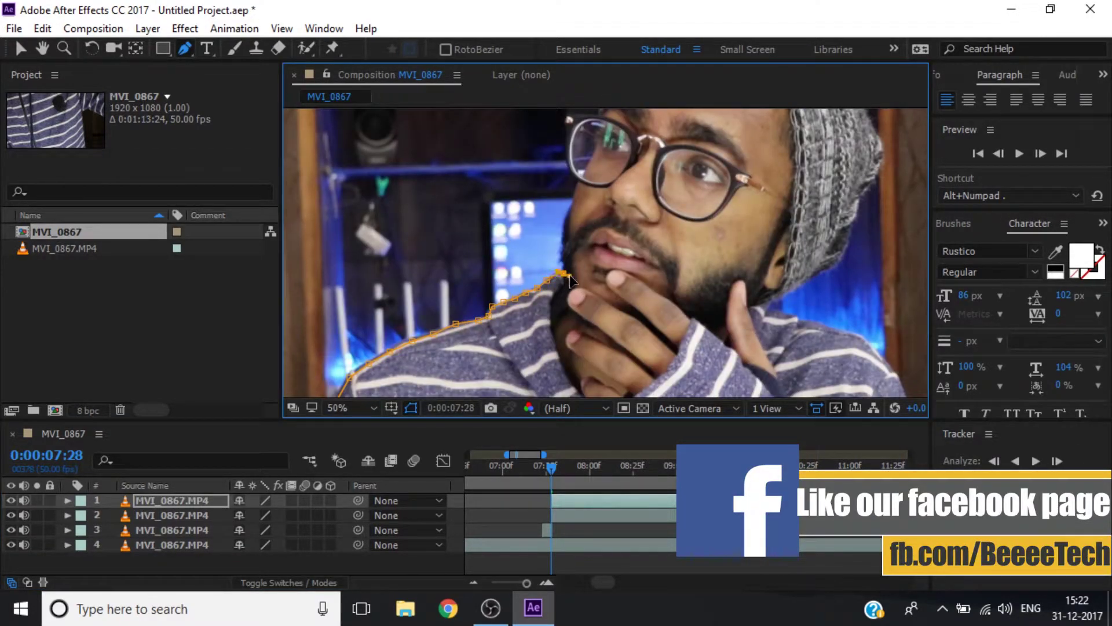
left_click(565, 271)
left_click(565, 220)
scroll(573, 216, "up", 2)
left_click(572, 251)
left_click(576, 231)
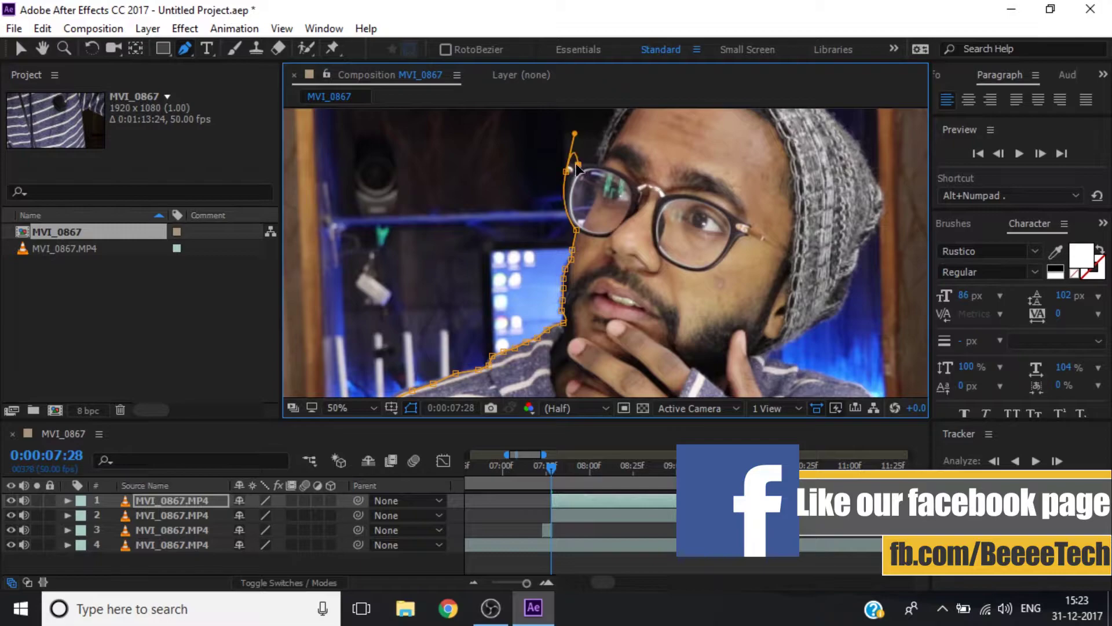
left_click_drag(574, 135, 578, 168)
Trace the mask over the hat and down the right side, closing it below the frame
scroll(577, 168, "up", 2)
left_click(597, 206)
left_click(611, 165)
left_click(627, 140)
left_click(651, 119)
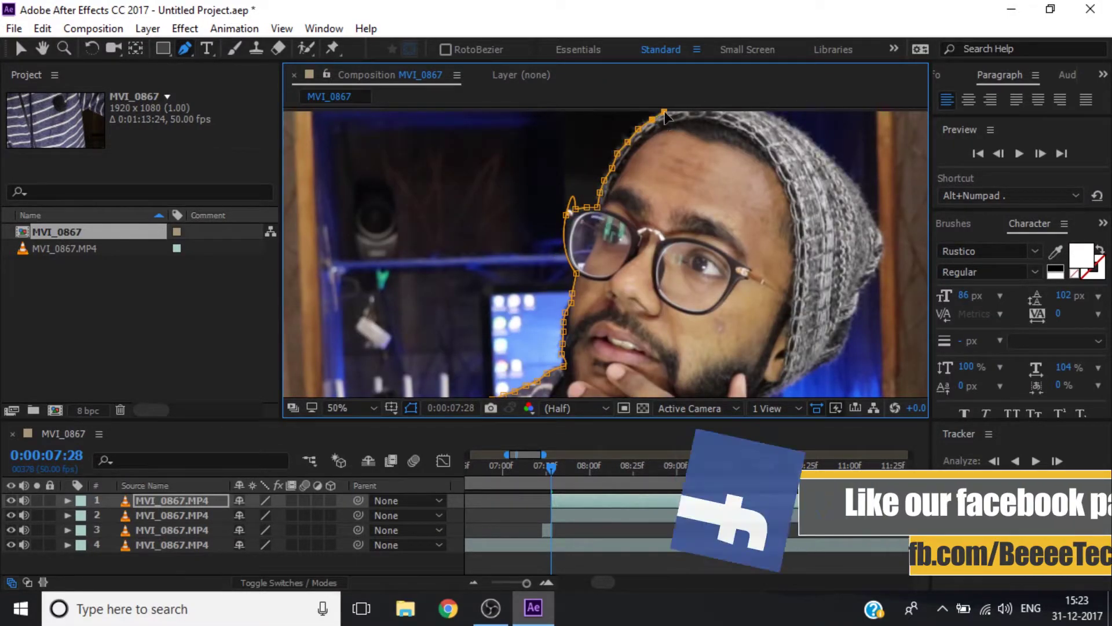
left_click(667, 110)
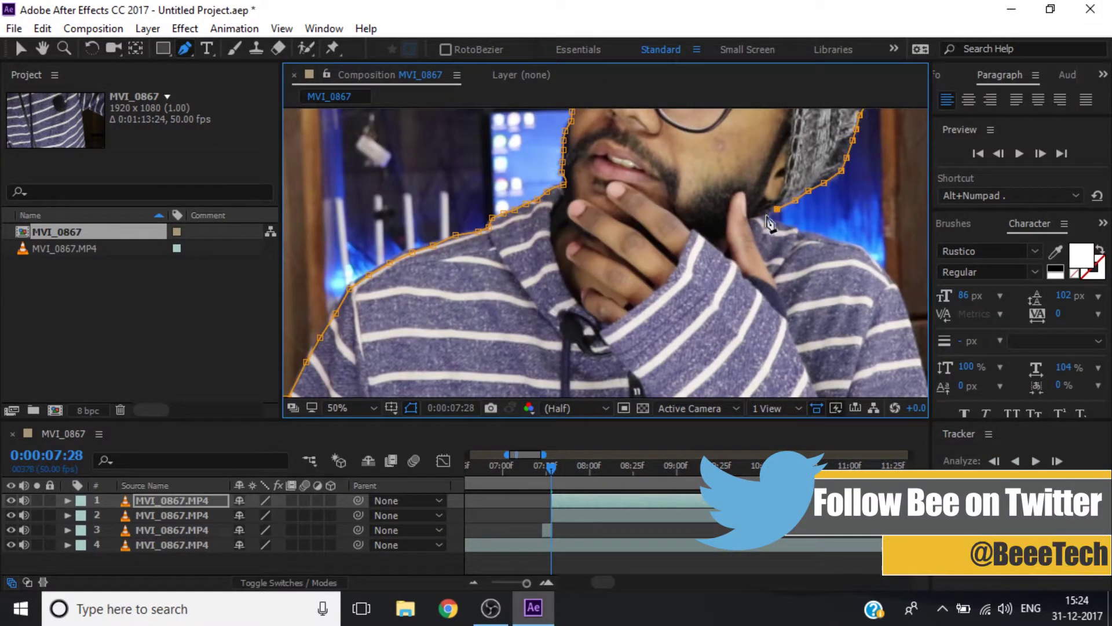
left_click(811, 231)
left_click(879, 271)
left_click(915, 324)
left_click(347, 408)
left_click(368, 236)
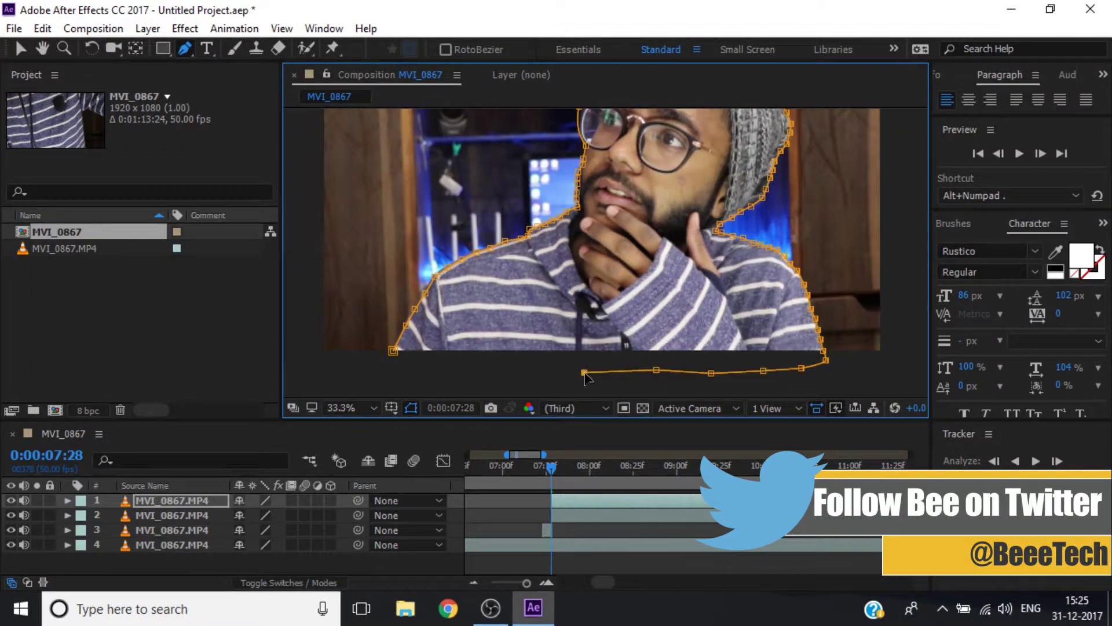
key("comma")
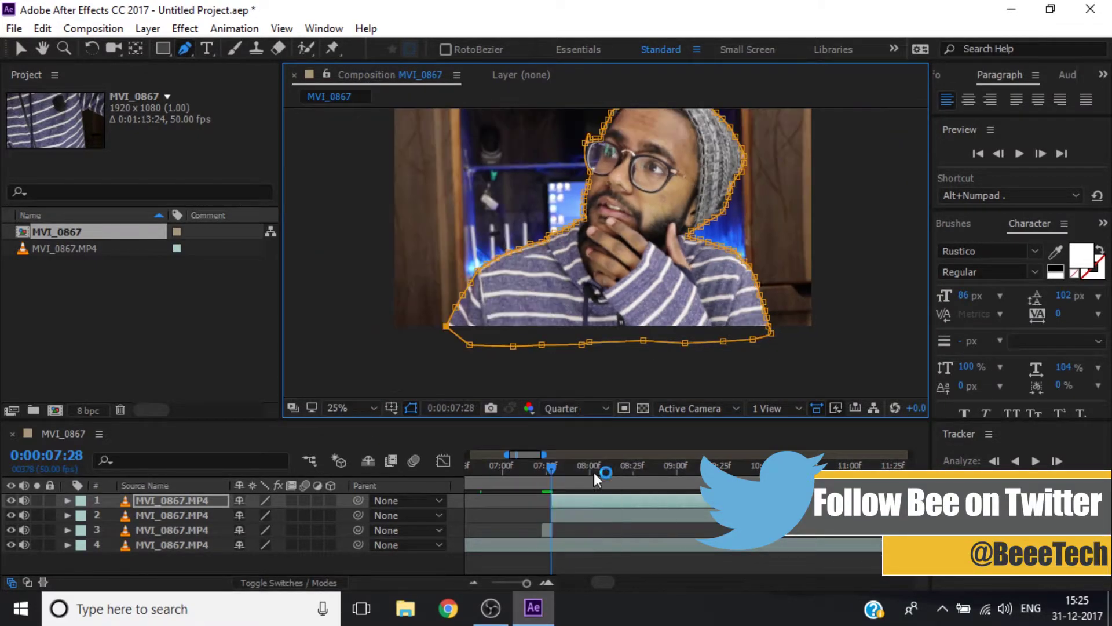
left_click(149, 503)
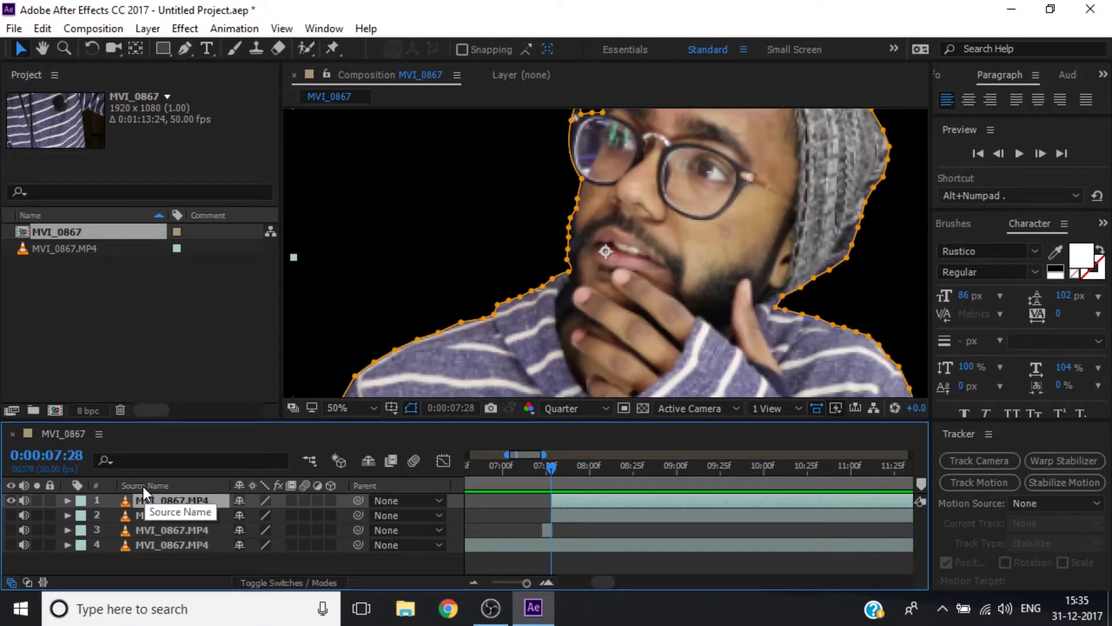
Give the cutout's Mask 1 a 5-pixel feather
key("m")
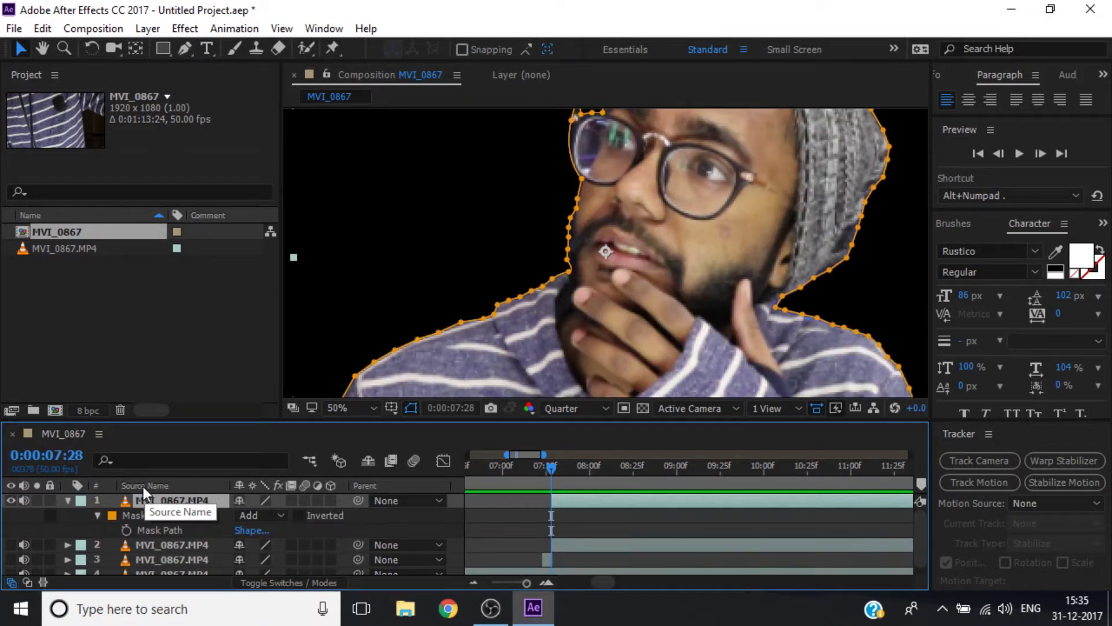
left_click(98, 515)
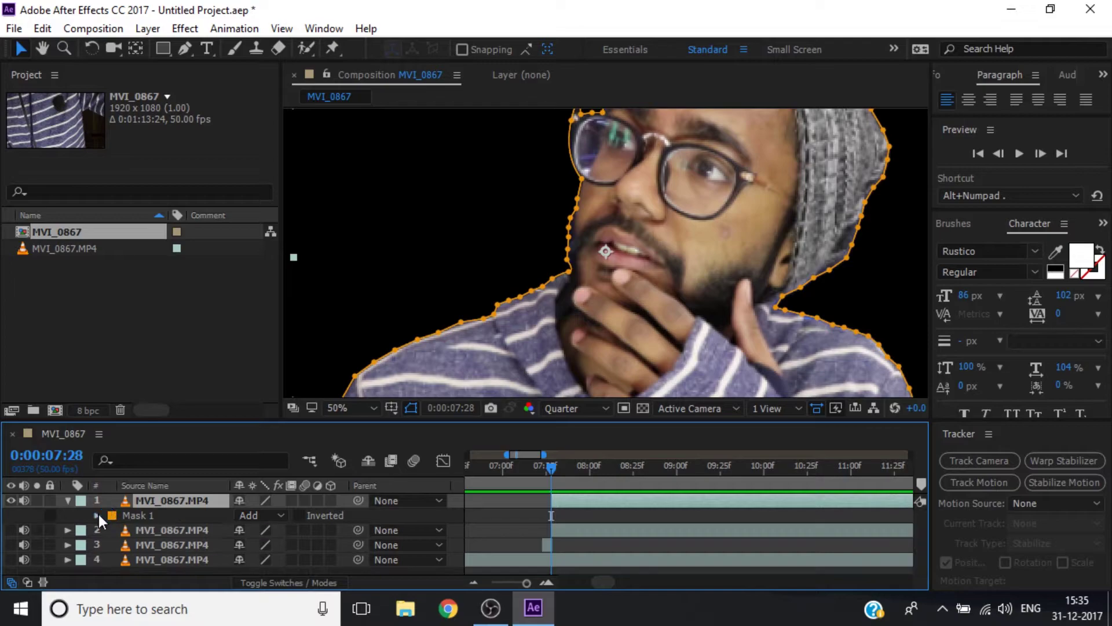
left_click(97, 515)
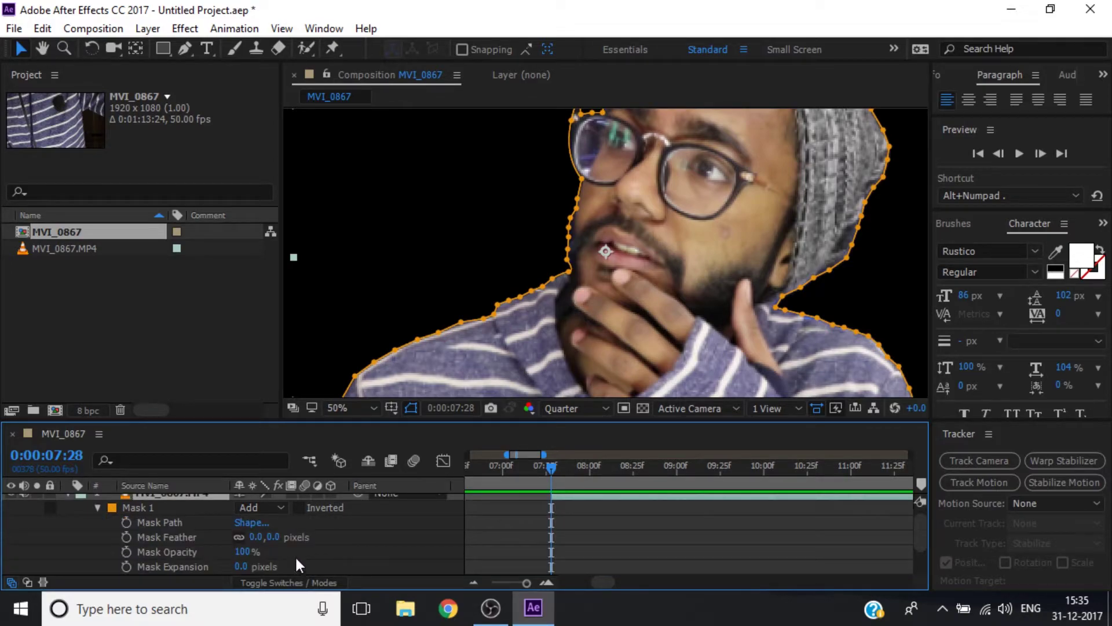
mouse_move(275, 537)
left_mouse_down()
mouse_move(372, 543)
mouse_move(313, 542)
left_mouse_up()
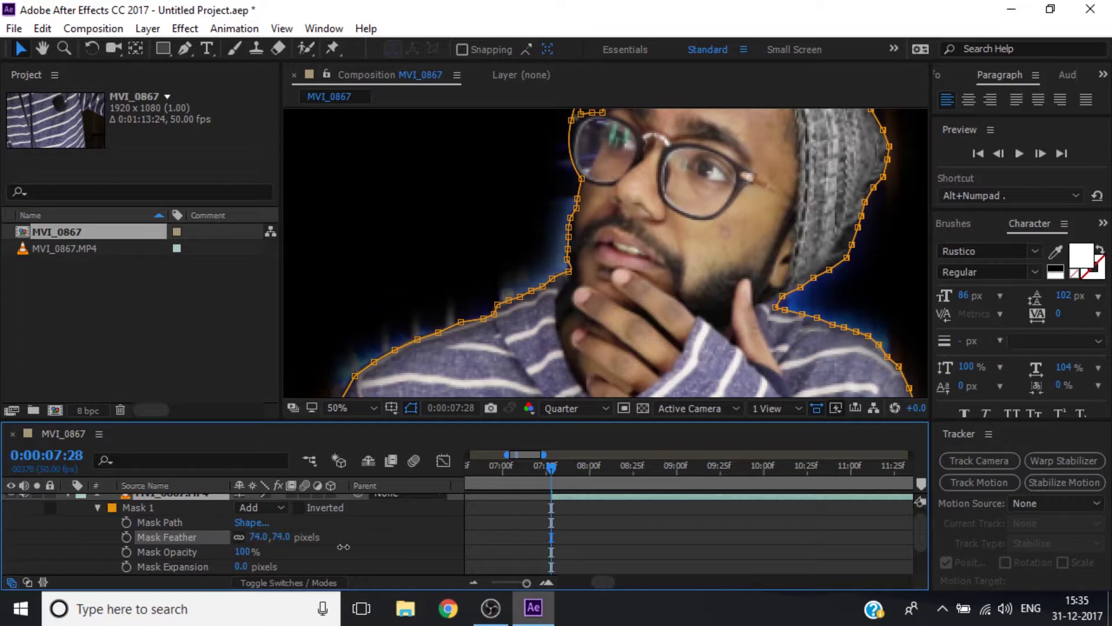
left_click(281, 537)
type("5")
key("Return")
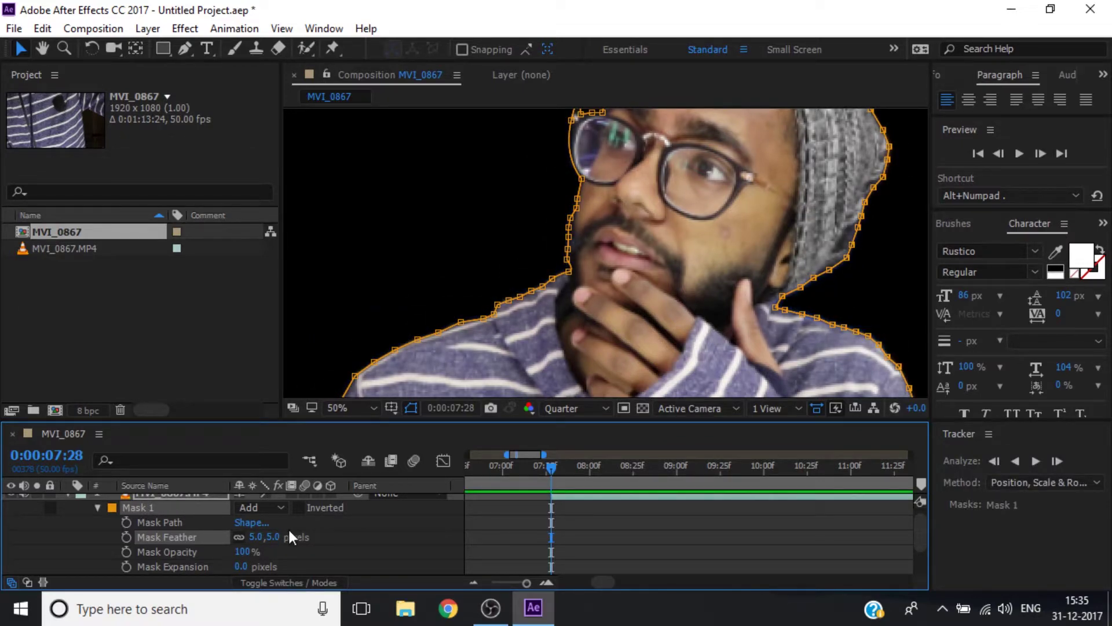
Set the Mask Expansion to 37 pixels and collapse the cutout layer
mouse_move(240, 566)
left_mouse_down()
mouse_move(266, 567)
mouse_move(232, 567)
left_mouse_up()
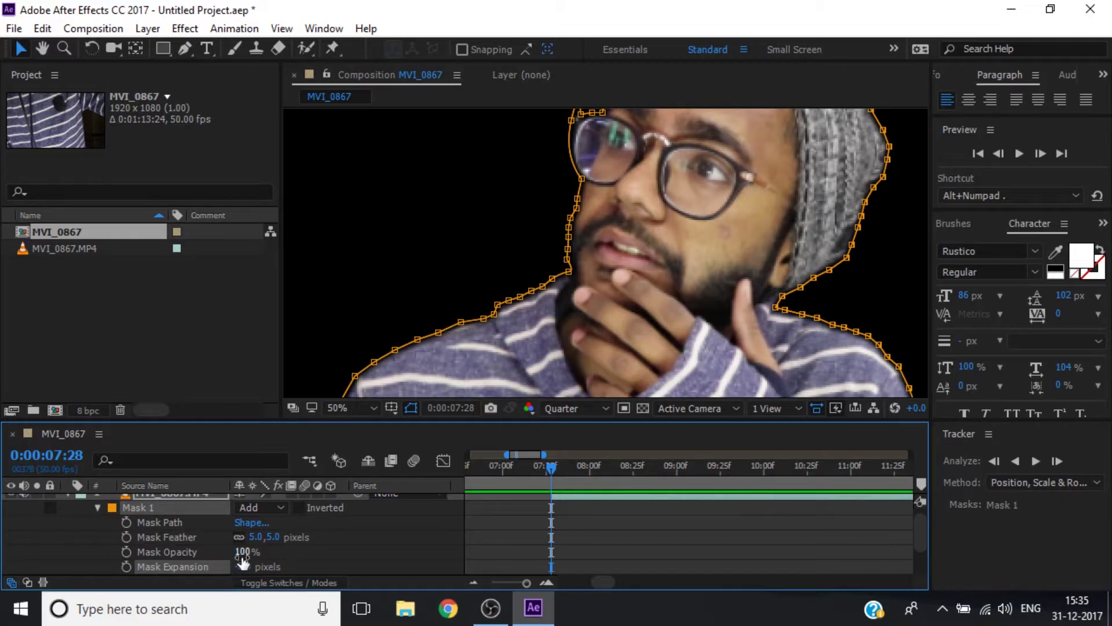
left_click(96, 508)
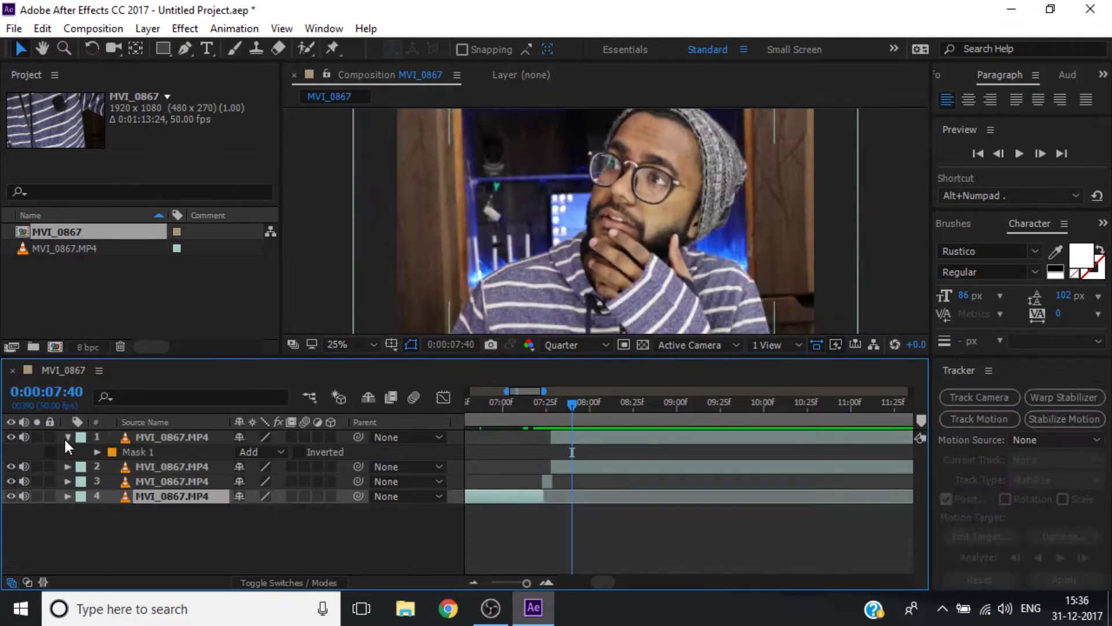
left_click(67, 437)
left_click(83, 522)
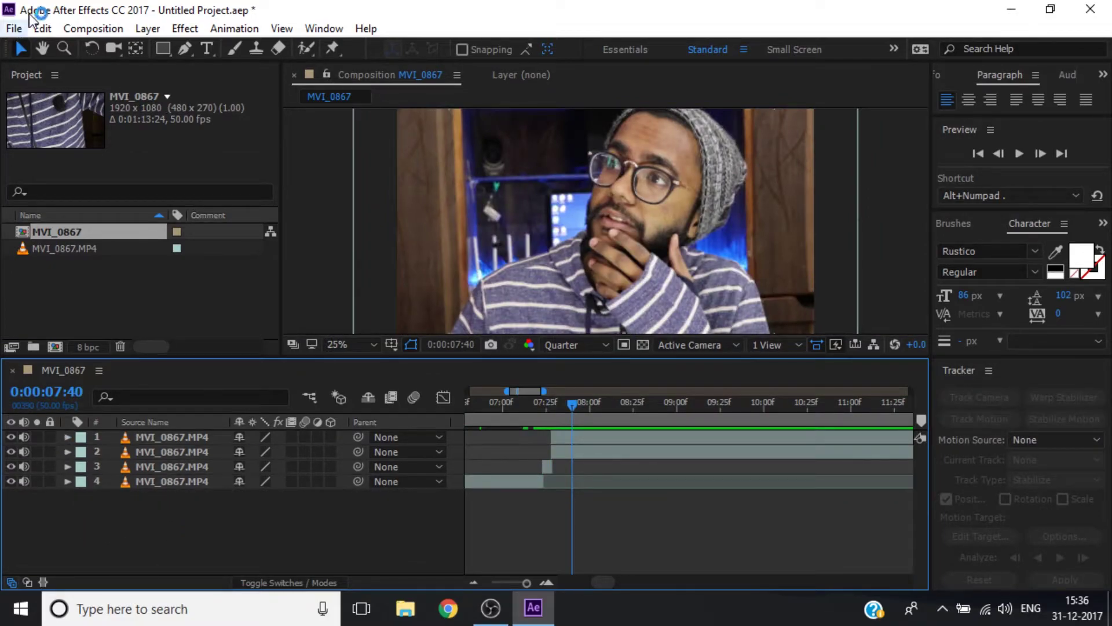
left_click(152, 28)
mouse_move(394, 53)
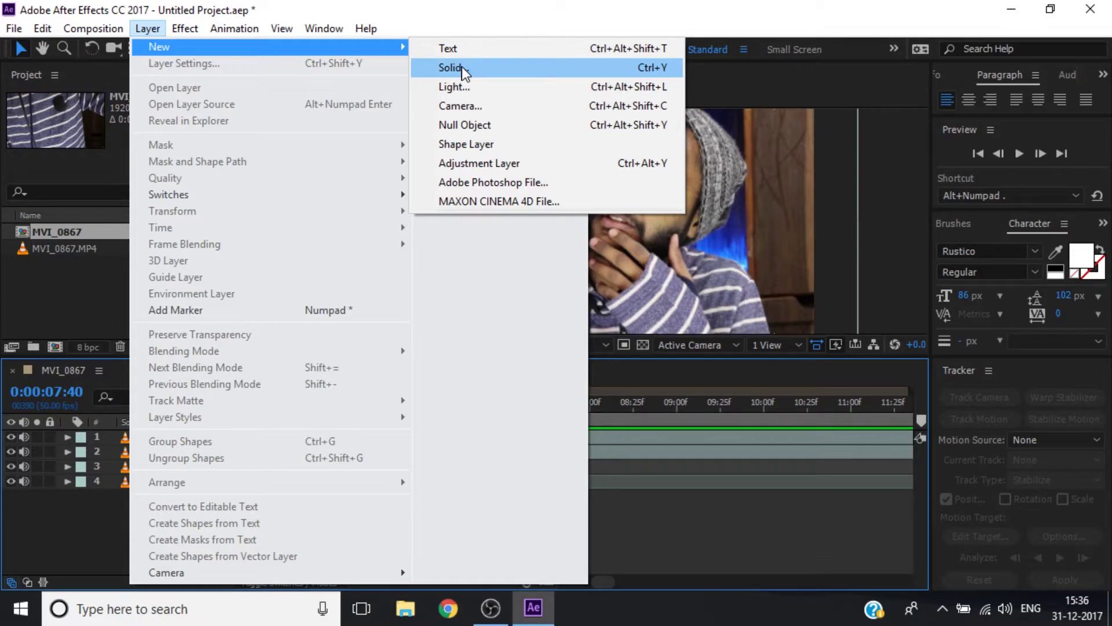
Create a new shape layer containing a rectangle path
left_click(469, 144)
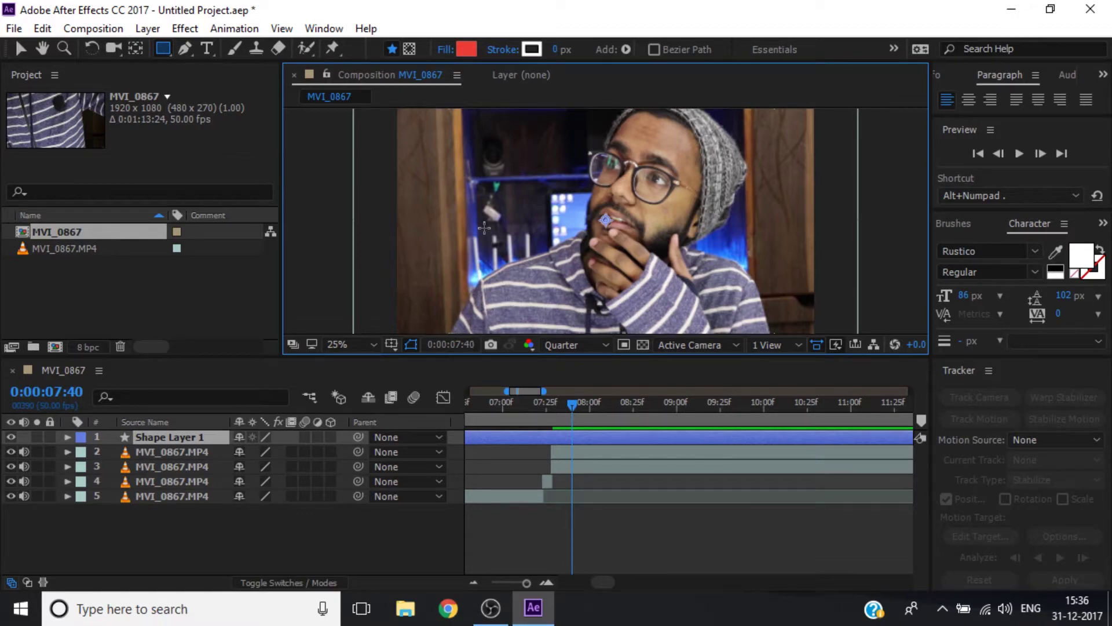
left_click(339, 452)
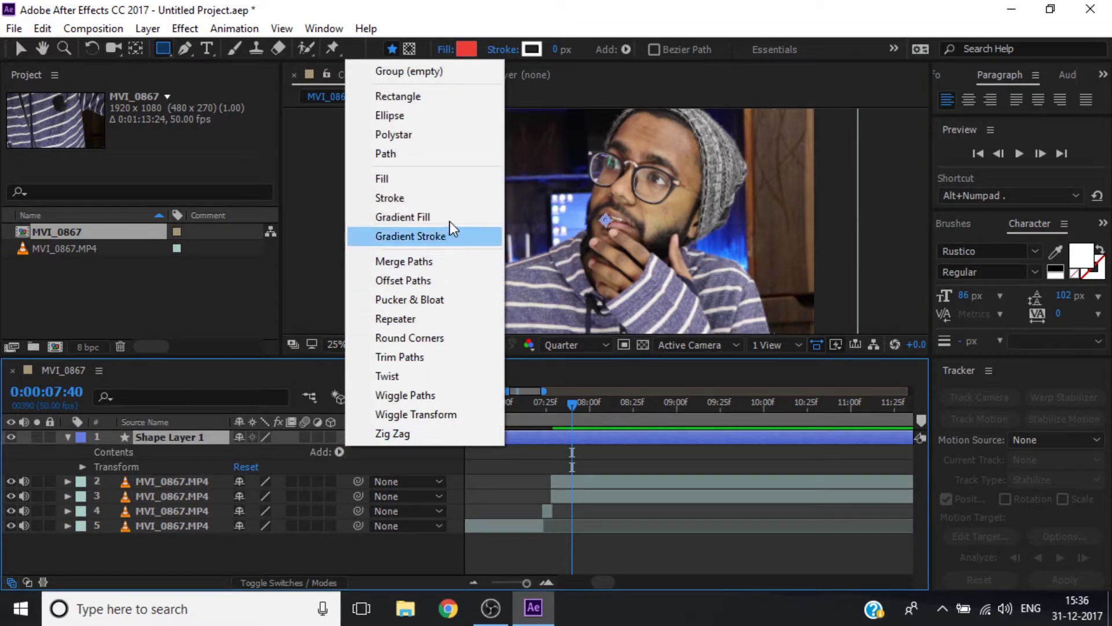
left_click(430, 96)
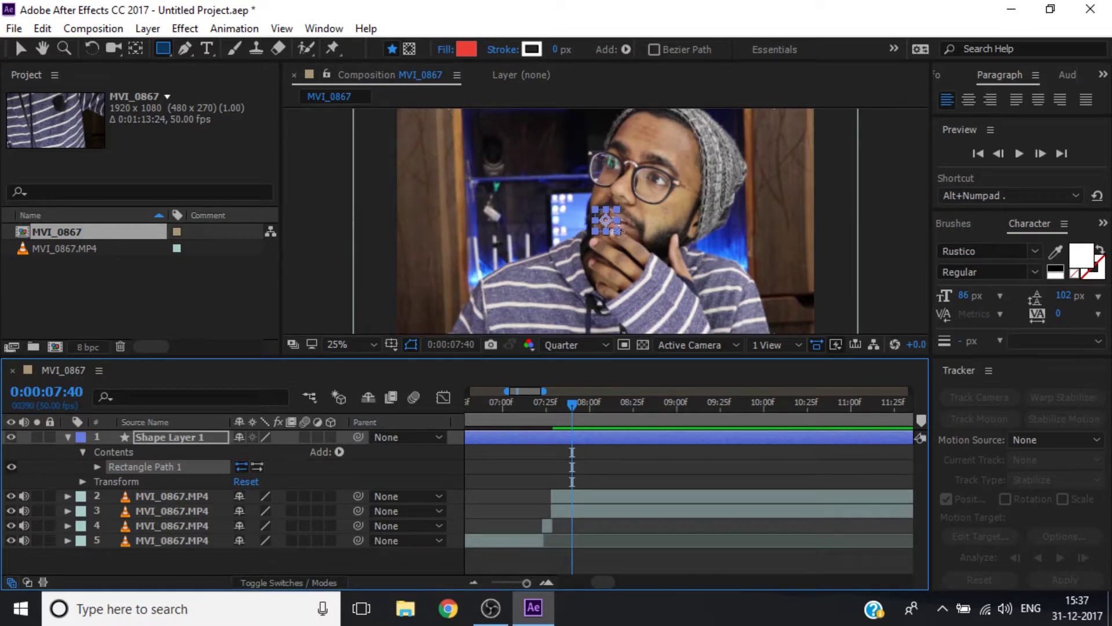
Unlink the rectangle's size and set it to 2794 by 206
left_click(97, 467)
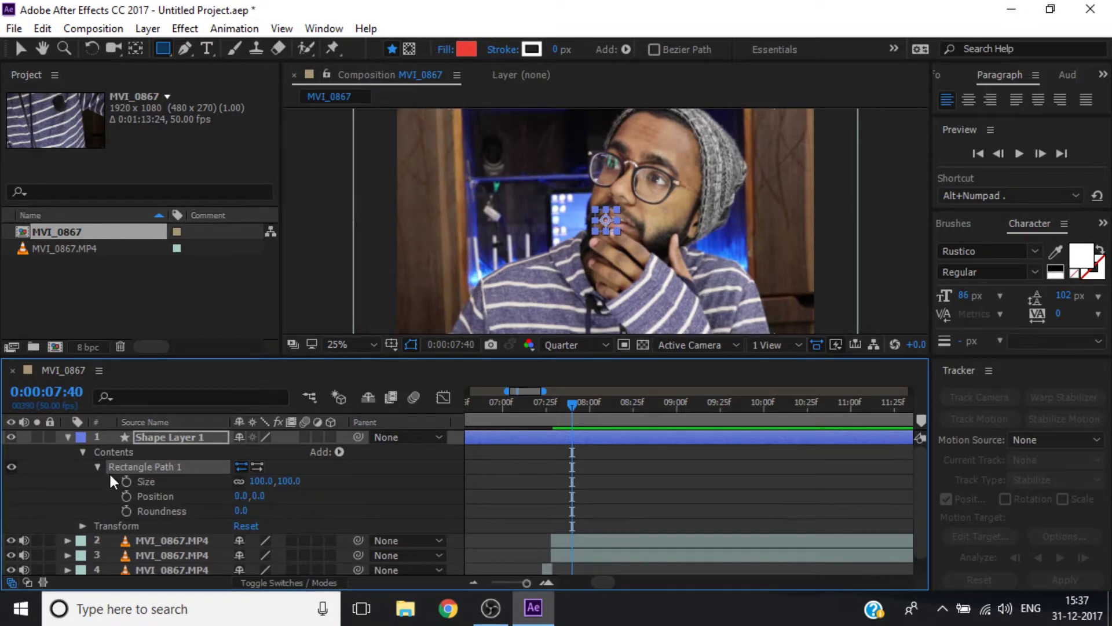
left_click(238, 481)
mouse_move(289, 481)
left_mouse_down()
mouse_move(460, 500)
mouse_move(241, 489)
left_mouse_up()
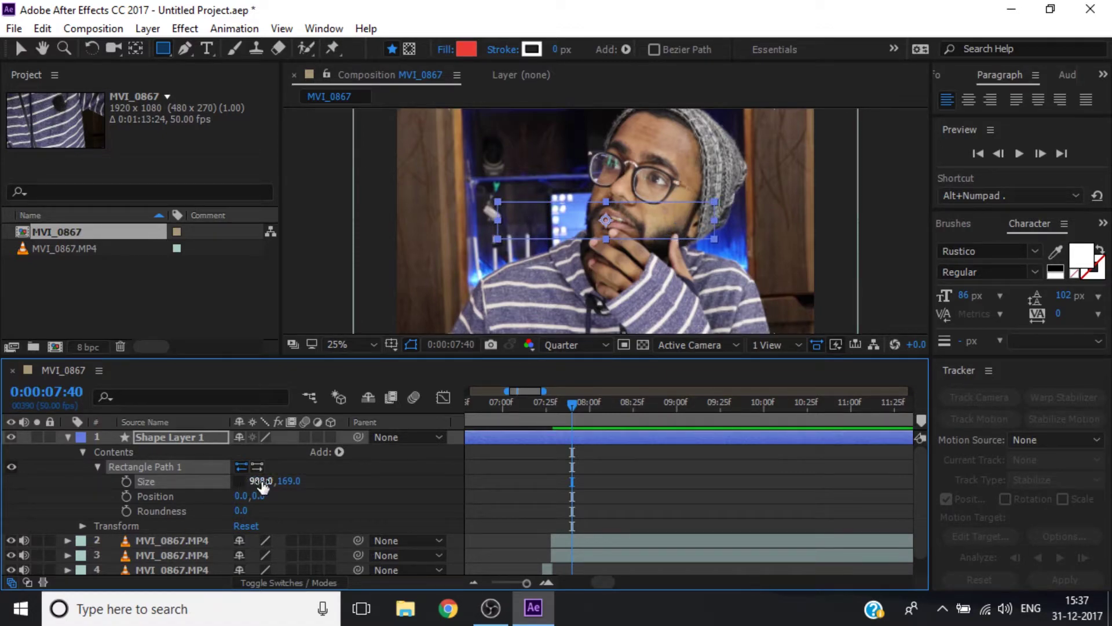
left_click_drag(258, 481, 806, 540)
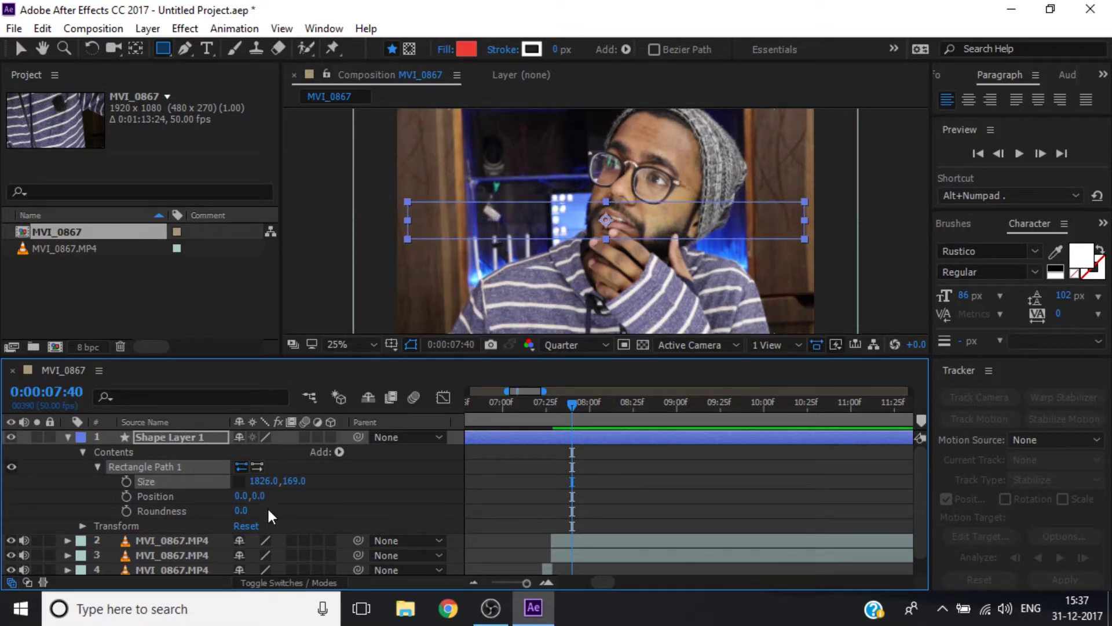
left_click_drag(266, 481, 1107, 524)
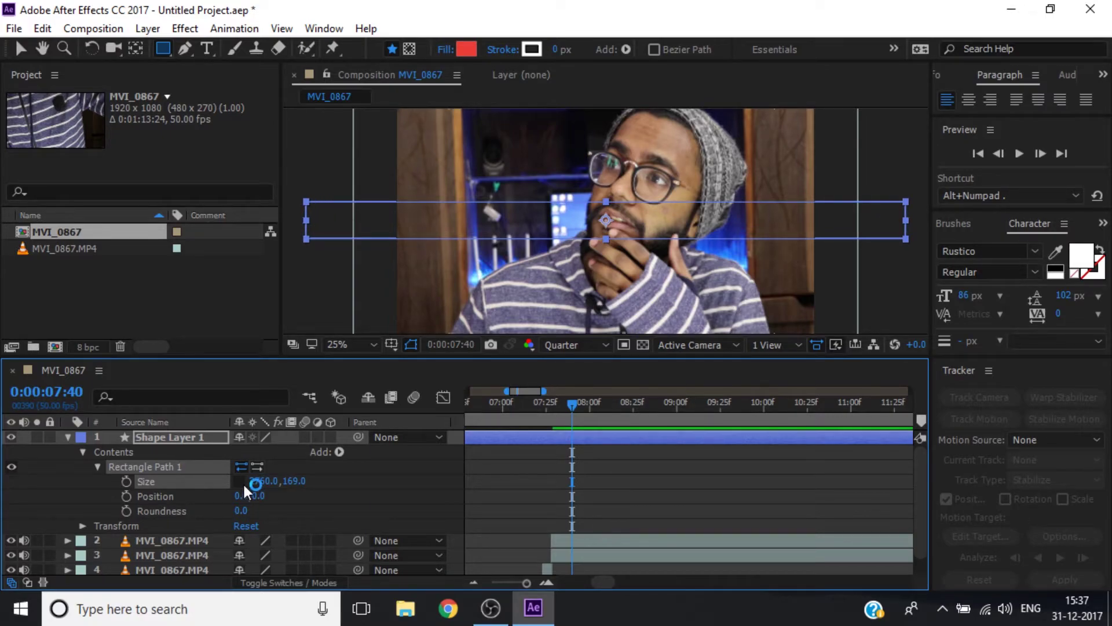
left_click_drag(249, 486, 317, 485)
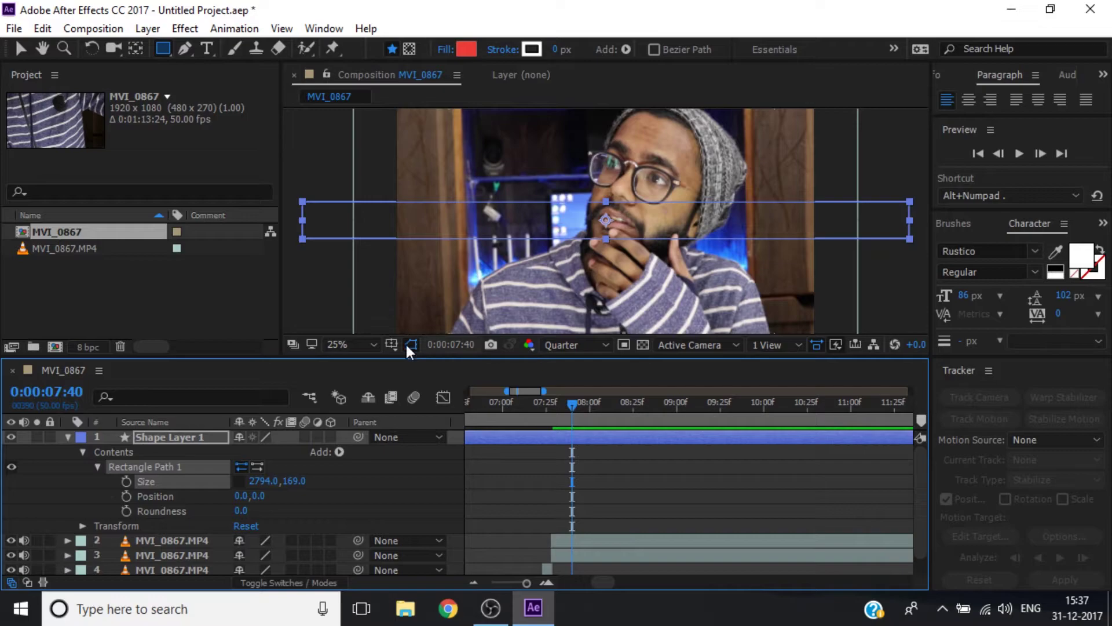
left_click_drag(405, 355, 405, 396)
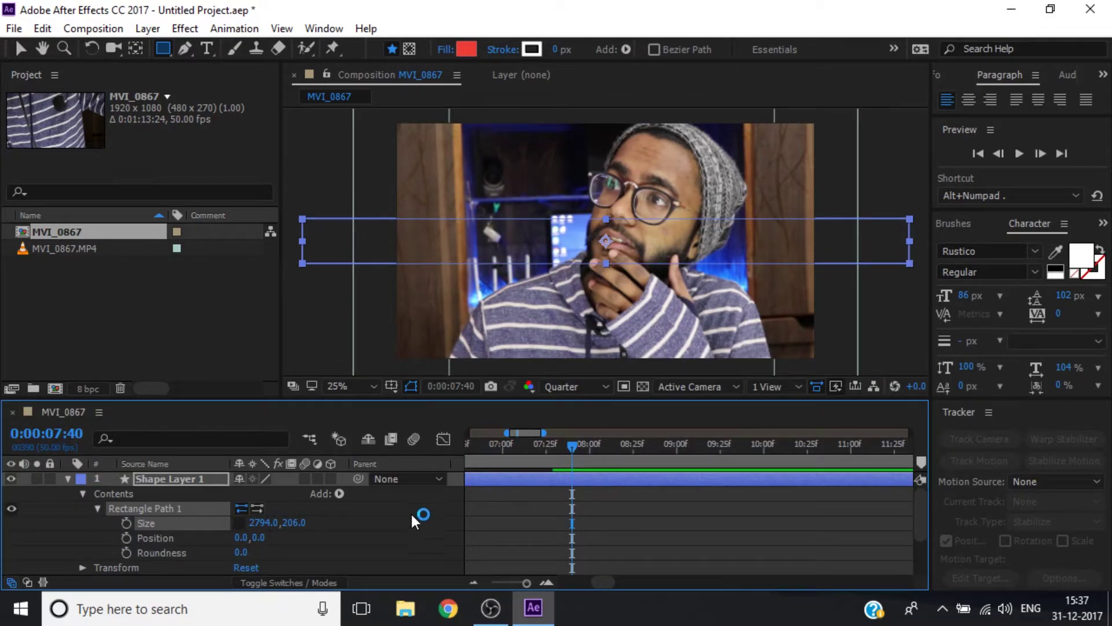
Add a blue fill to the rectangle
left_click(339, 493)
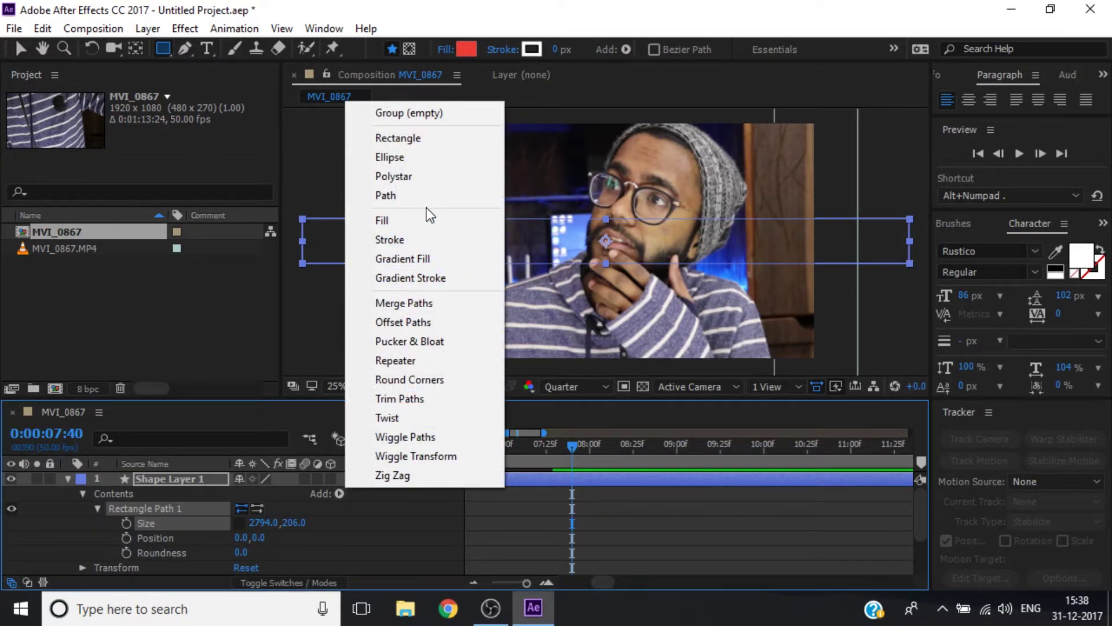
left_click(424, 221)
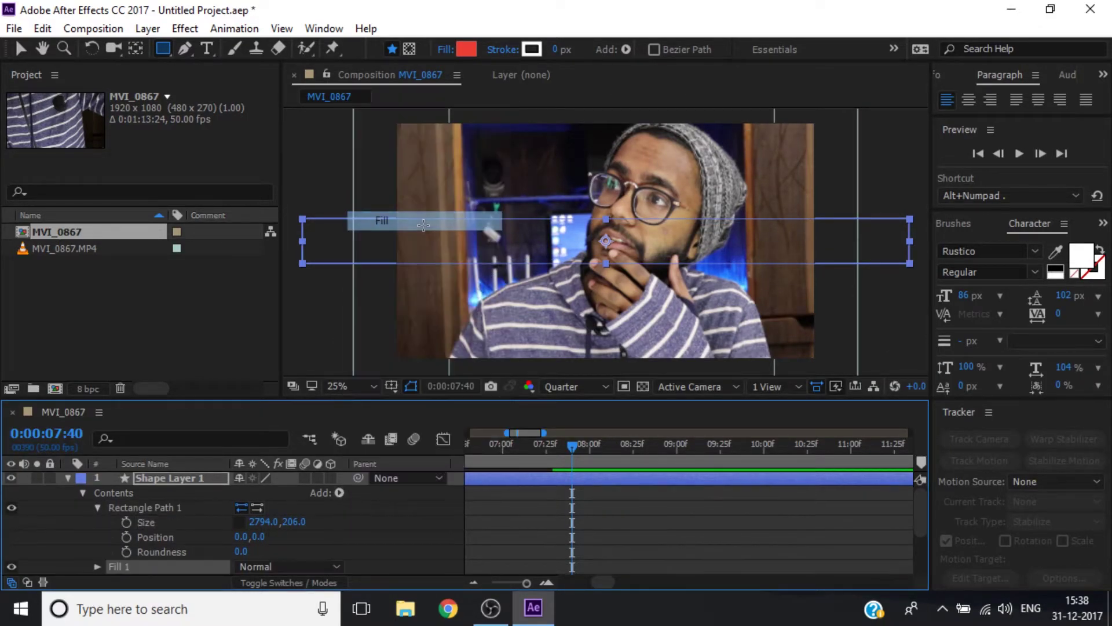
left_click(463, 48)
left_click(750, 342)
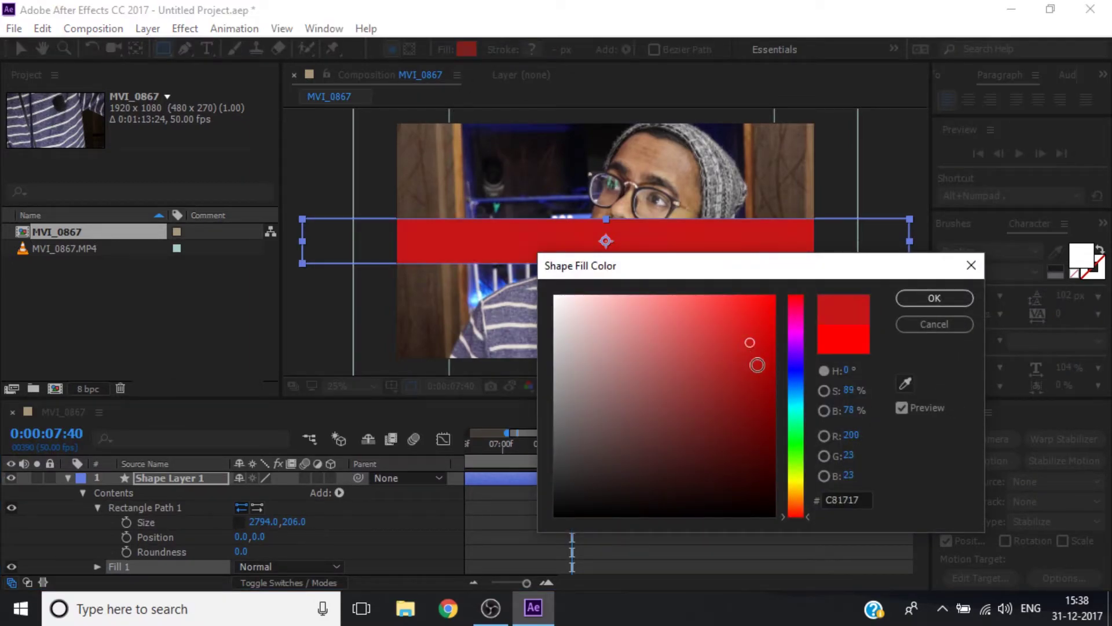
left_click(905, 383)
left_click(798, 371)
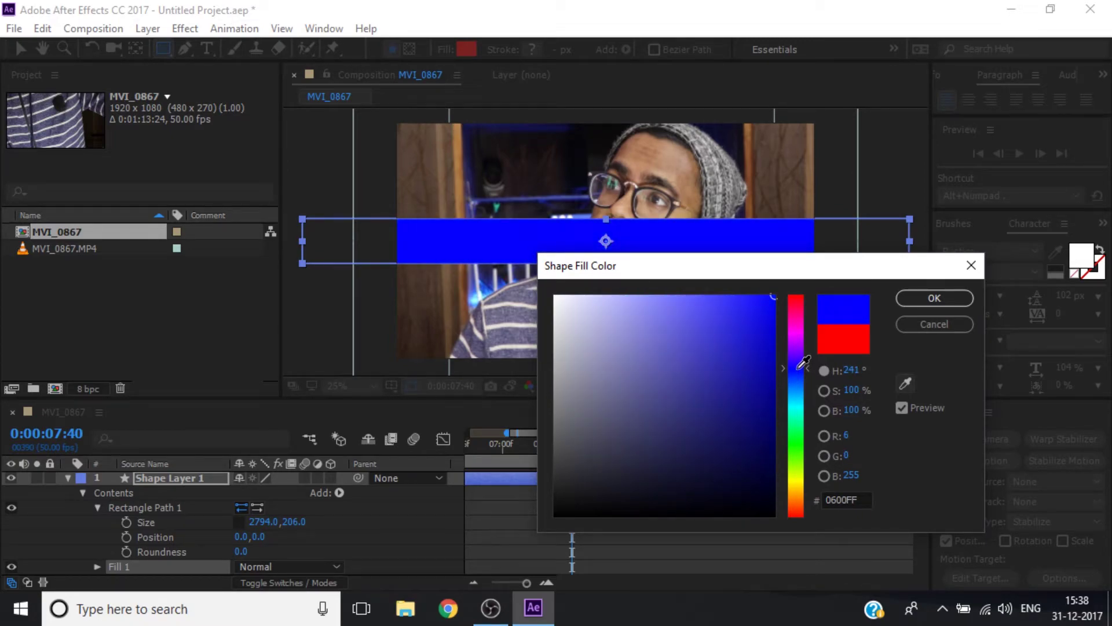
left_click(804, 364)
left_click(957, 300)
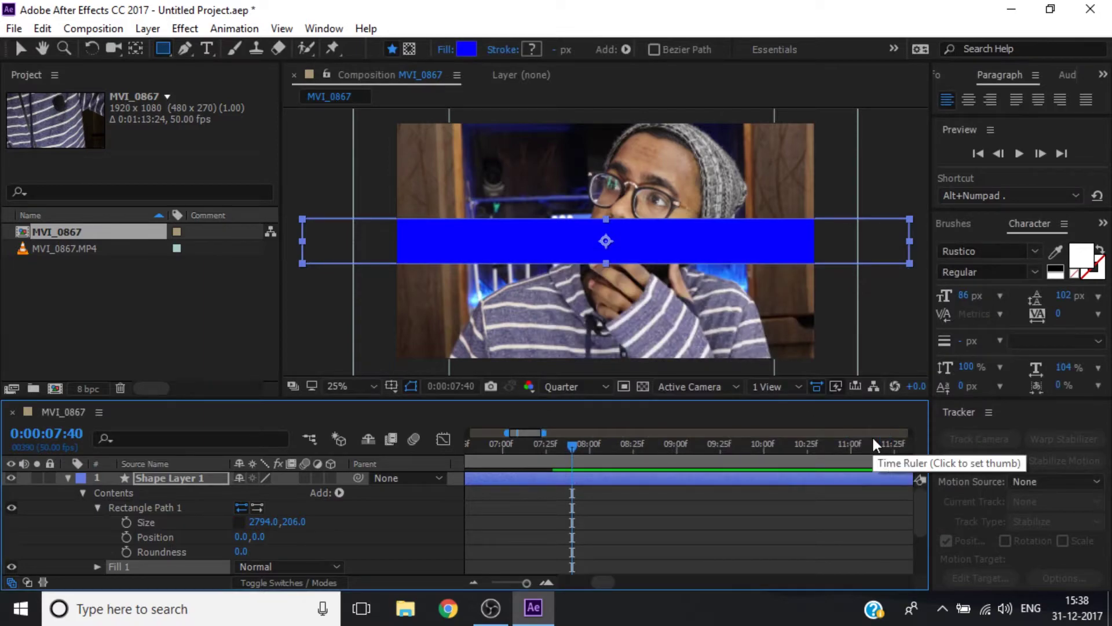
Rotate the blue bar 8° and move it beneath the presenter cutout layer
key("r")
left_click_drag(258, 493, 262, 493)
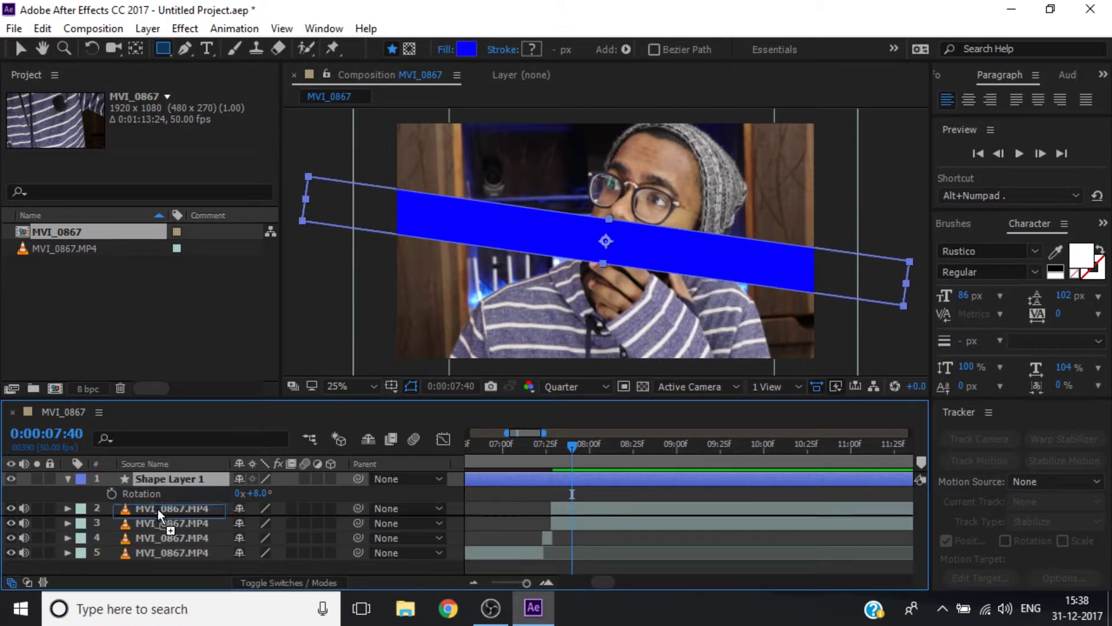
left_click_drag(168, 479, 168, 515)
key("v")
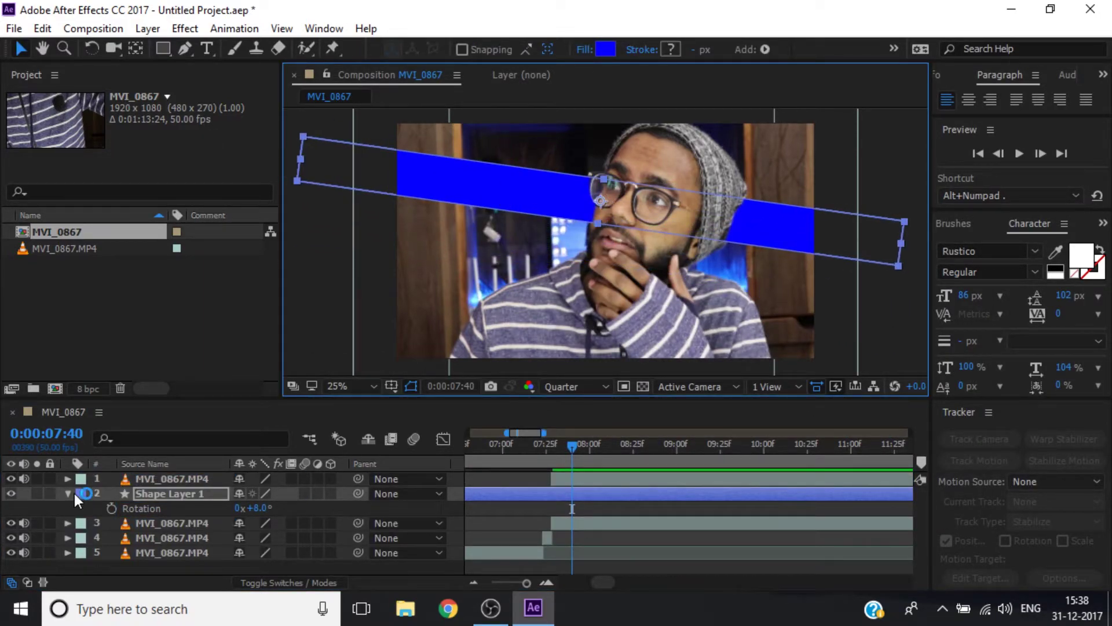
left_click(67, 493)
left_click(138, 561)
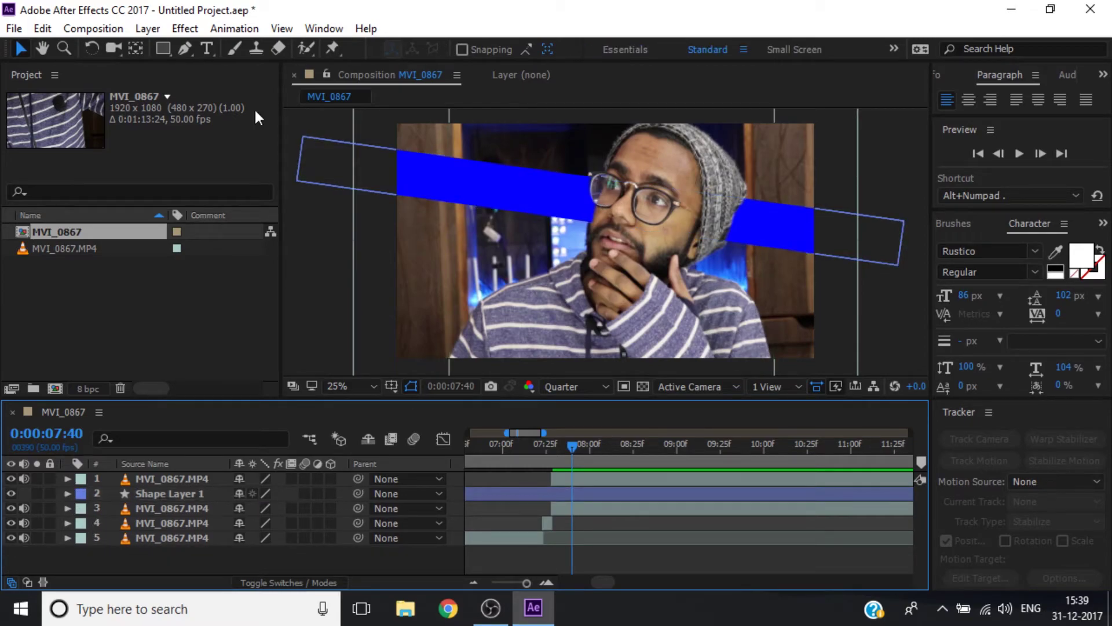
left_click(148, 29)
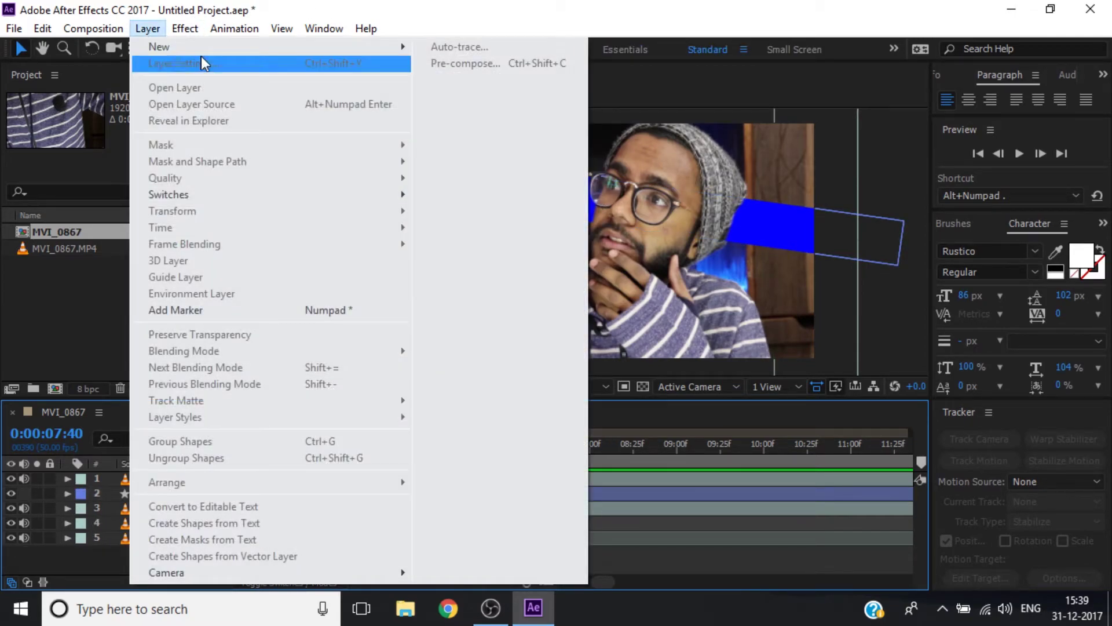
Create a new solid, Deep Blue Solid 1, with colour 0B0953
mouse_move(342, 46)
left_click(478, 68)
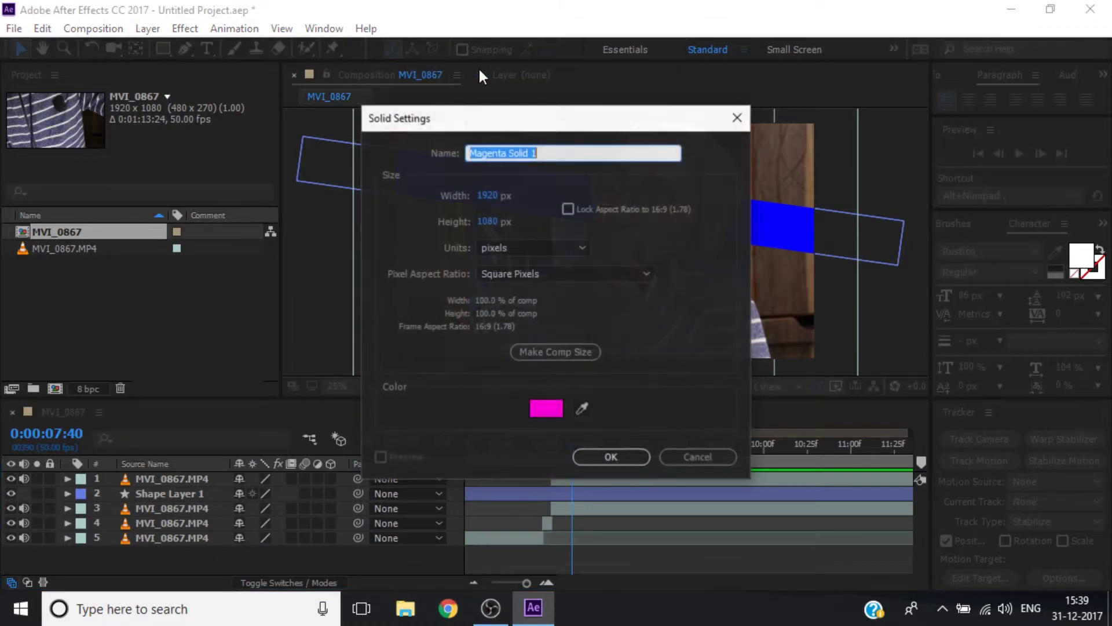
left_click(581, 408)
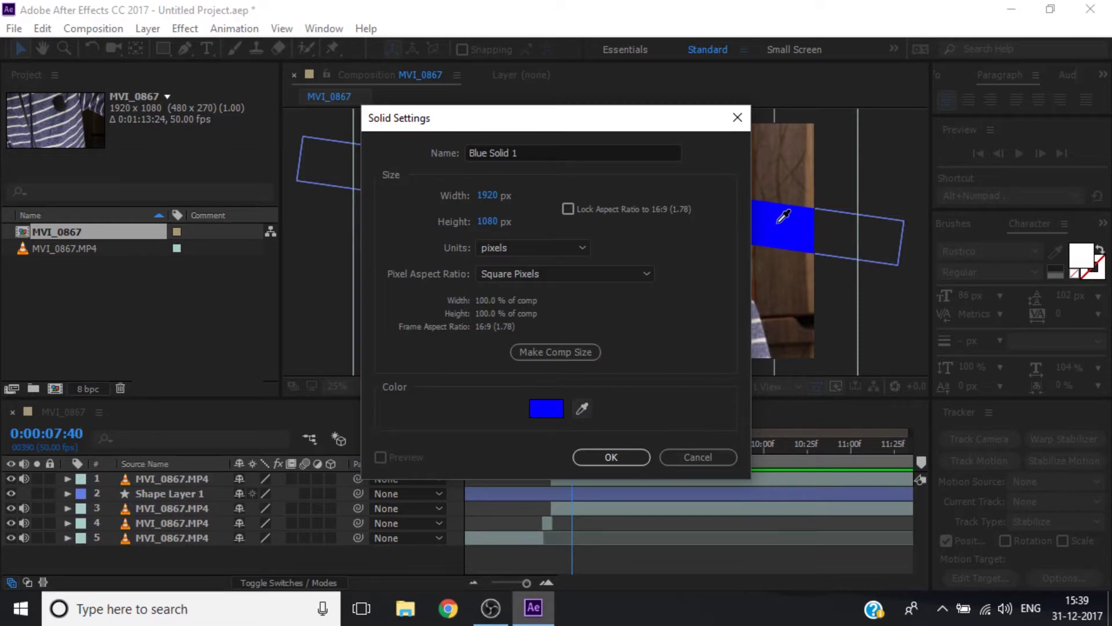
left_click(782, 218)
left_click(546, 409)
left_click(752, 441)
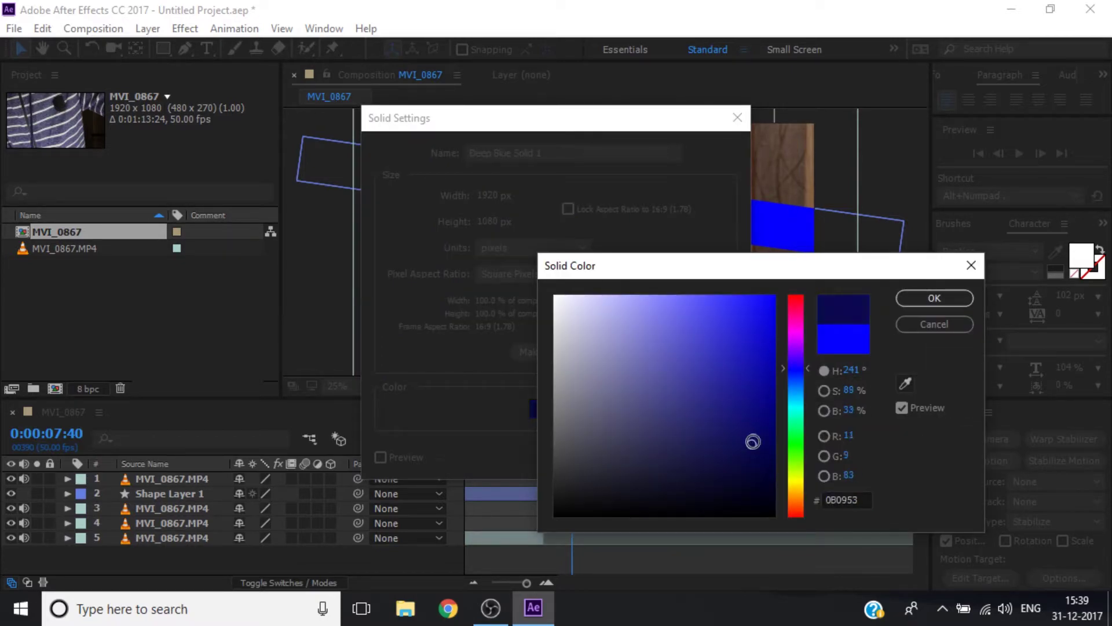
left_click(935, 298)
key("Return")
Move the deep blue solid to layer 3 and set its blending mode to Overlay
left_click_drag(180, 481, 147, 502)
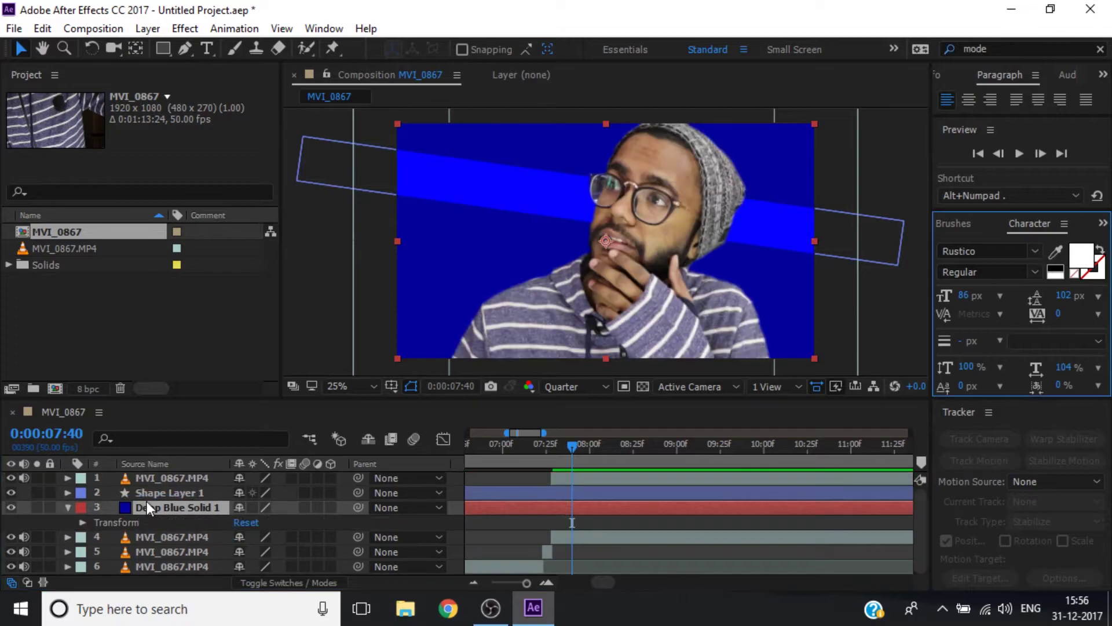
right_click(165, 506)
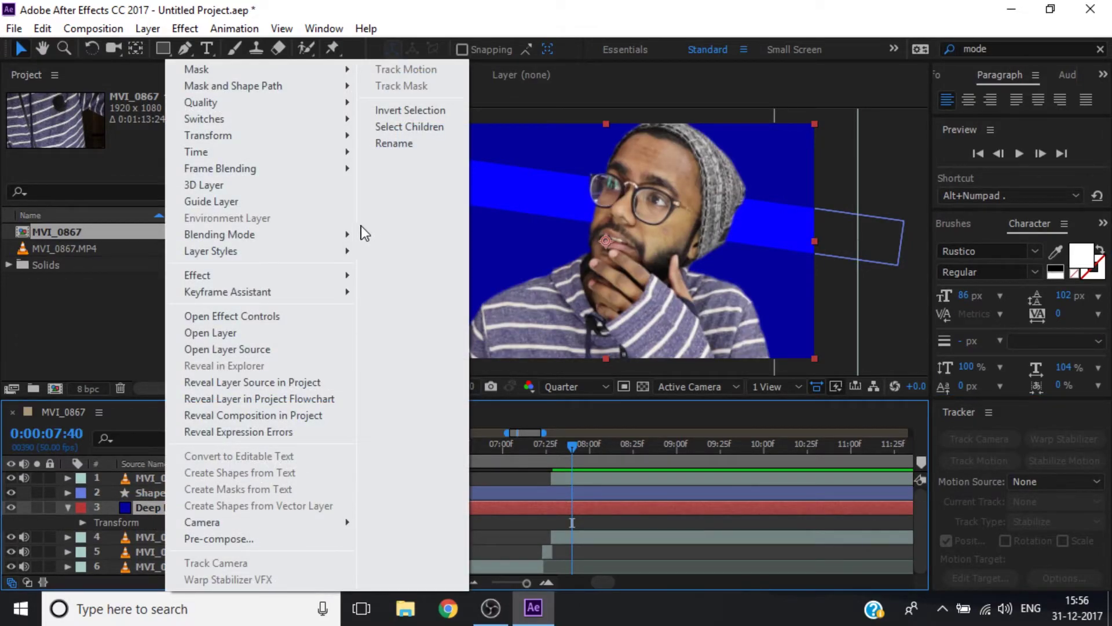
mouse_move(359, 233)
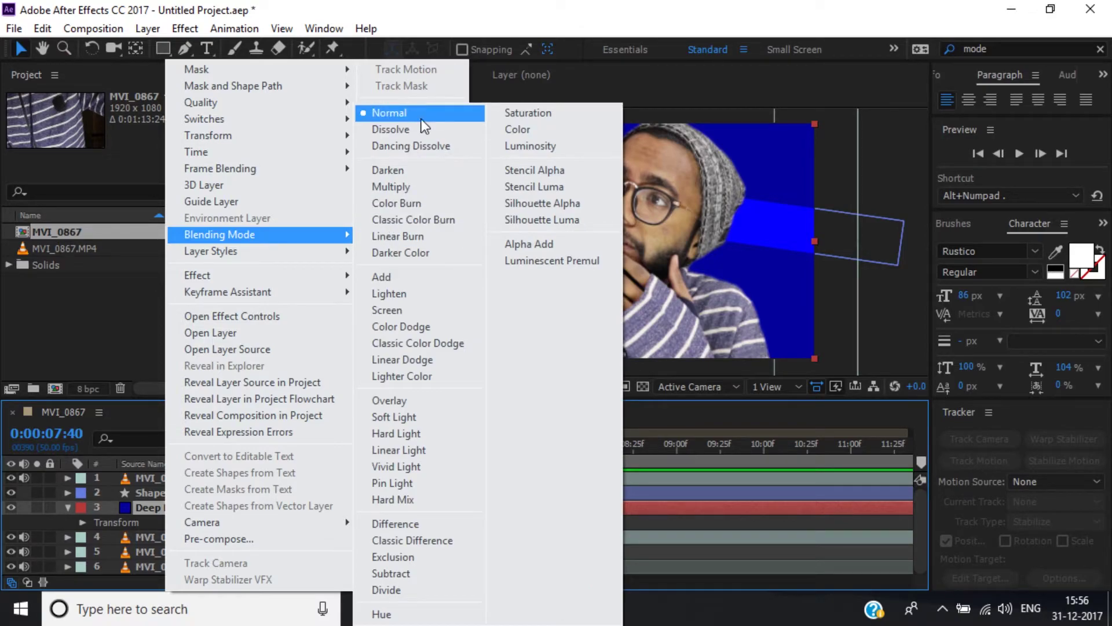
left_click(406, 417)
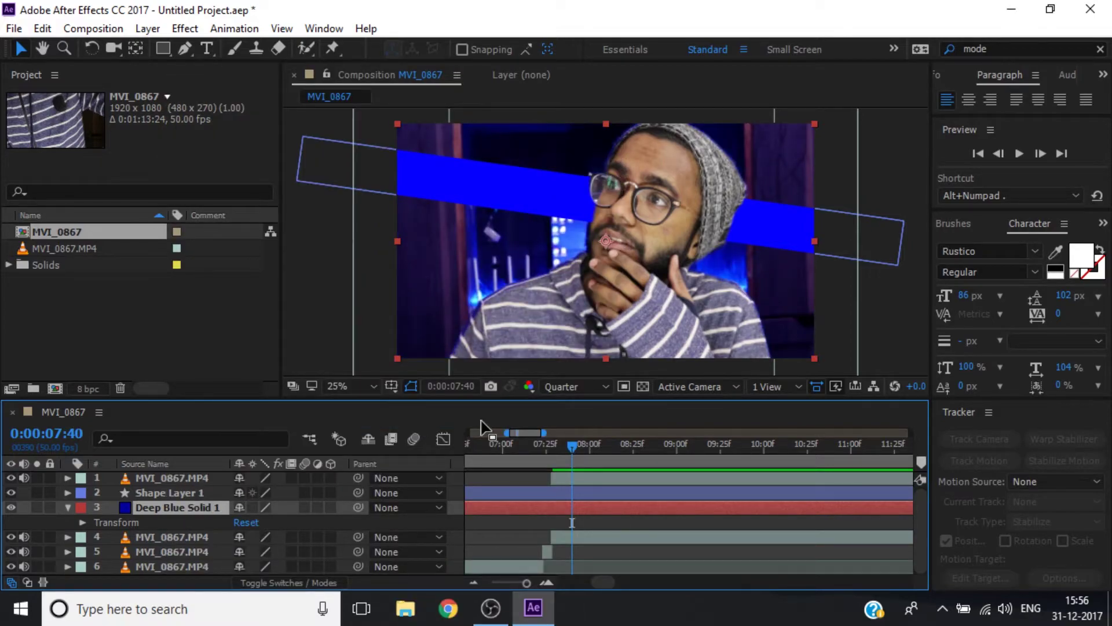
Apply a Gaussian Blur with Blurriness 4.1 to the background footage layer
left_click(68, 508)
left_click(67, 509)
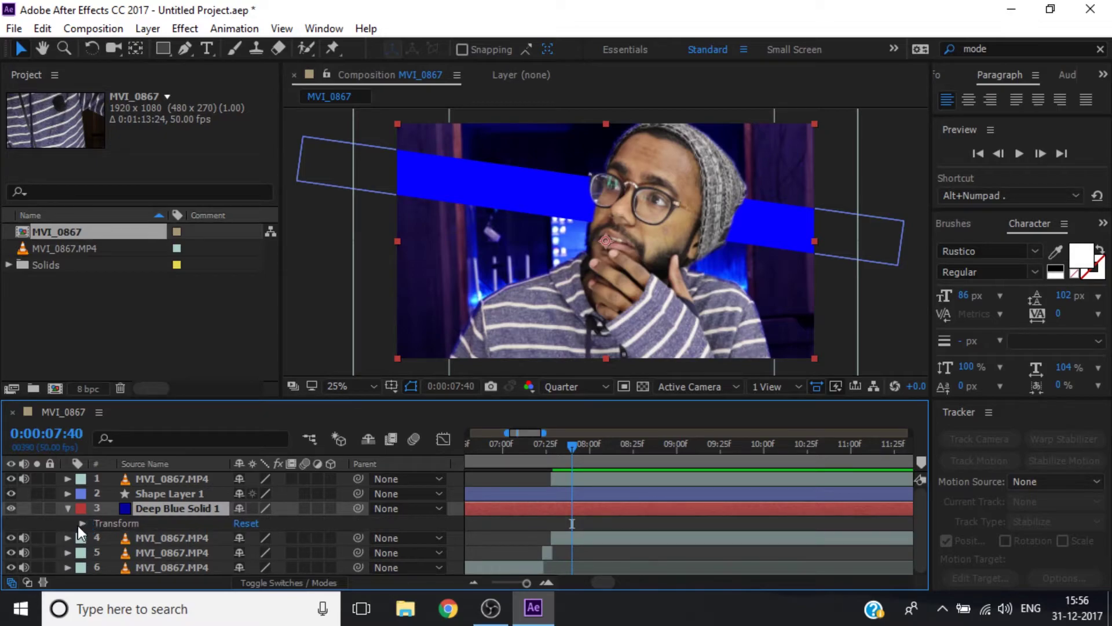
left_click(84, 520)
scroll(84, 520, "down", 1)
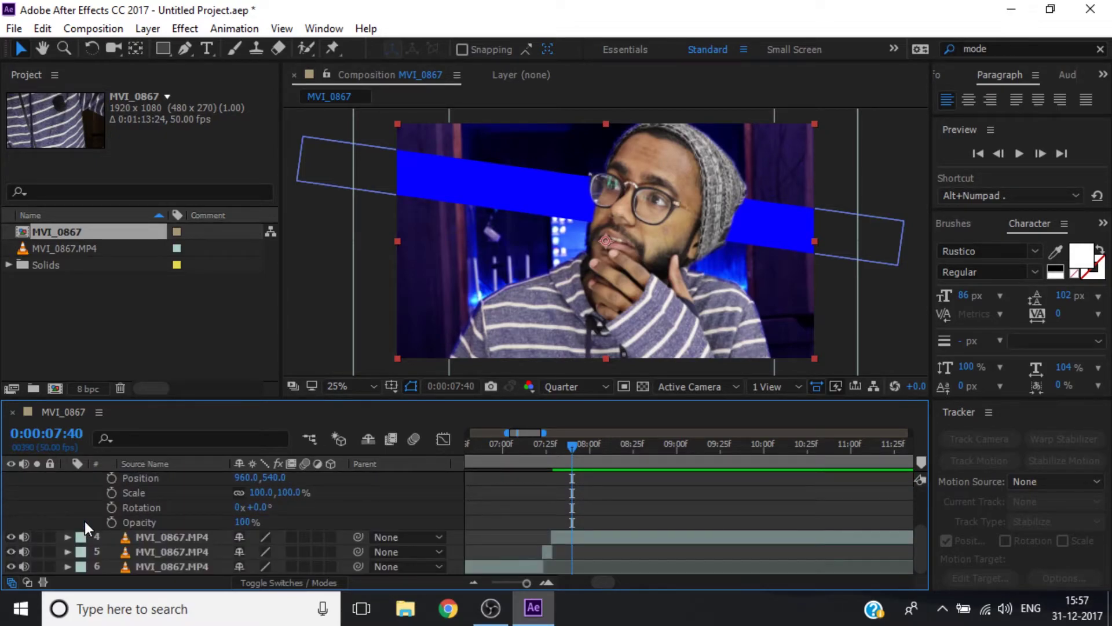
scroll(85, 520, "up", 1)
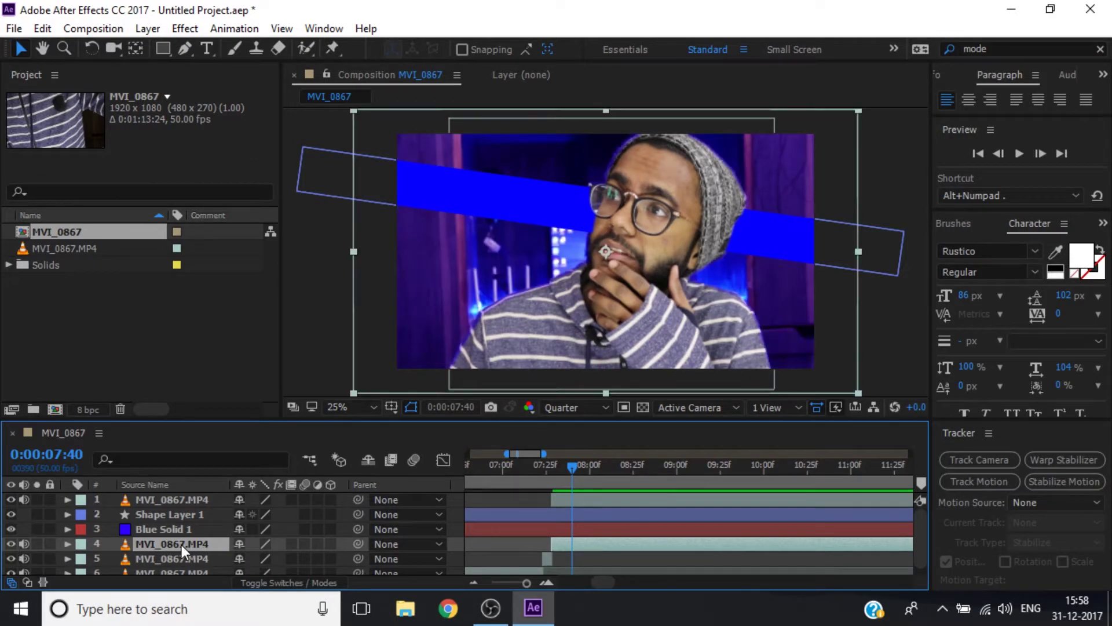
left_click(186, 29)
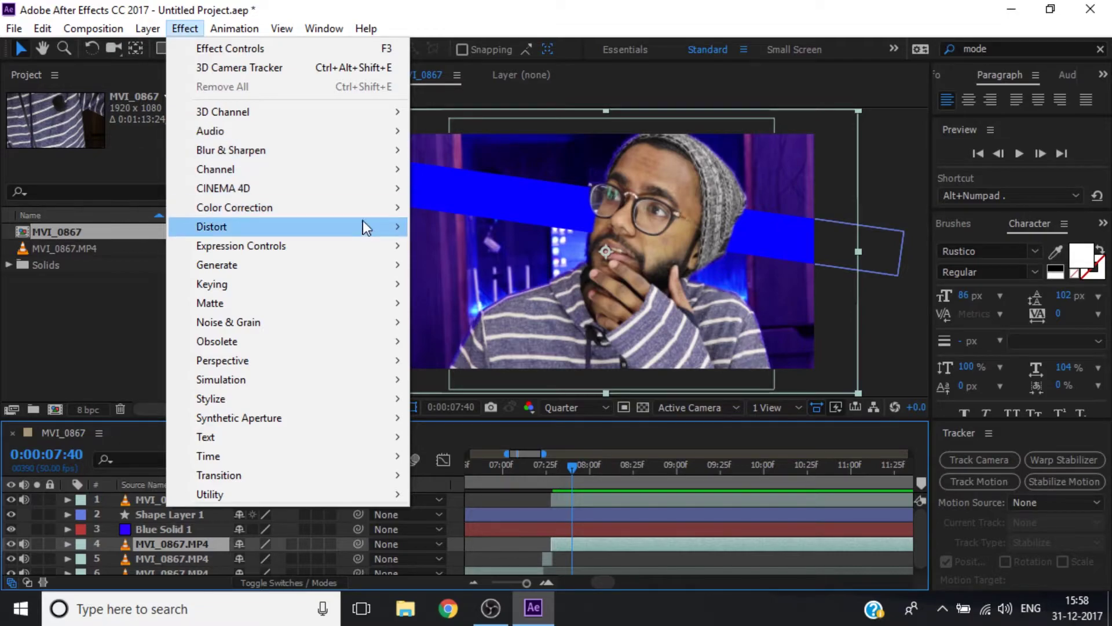
mouse_move(387, 152)
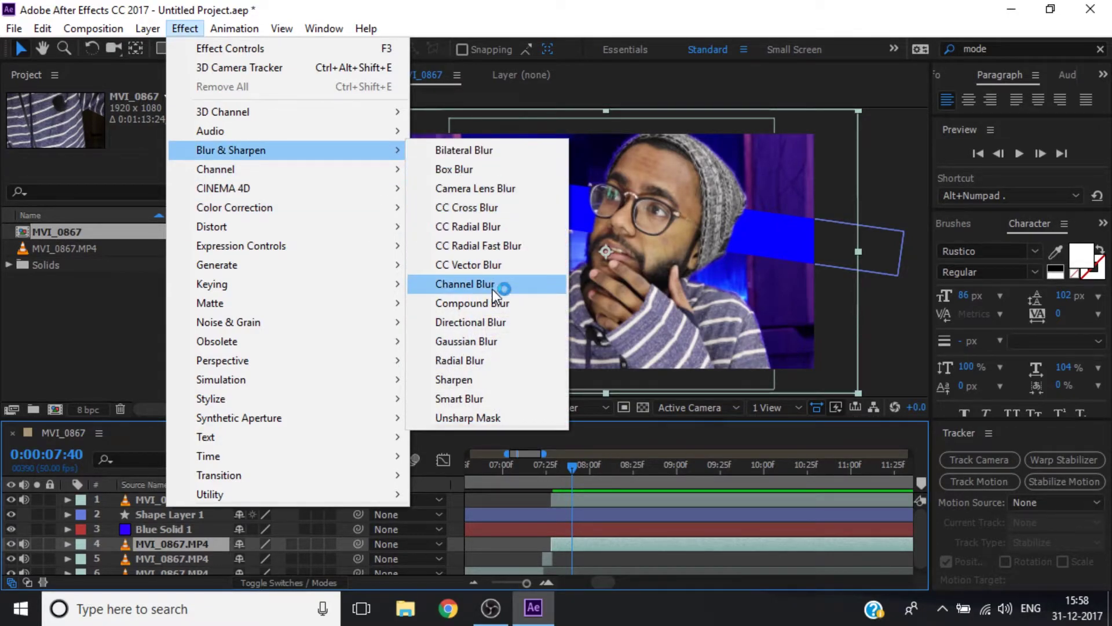
left_click(481, 342)
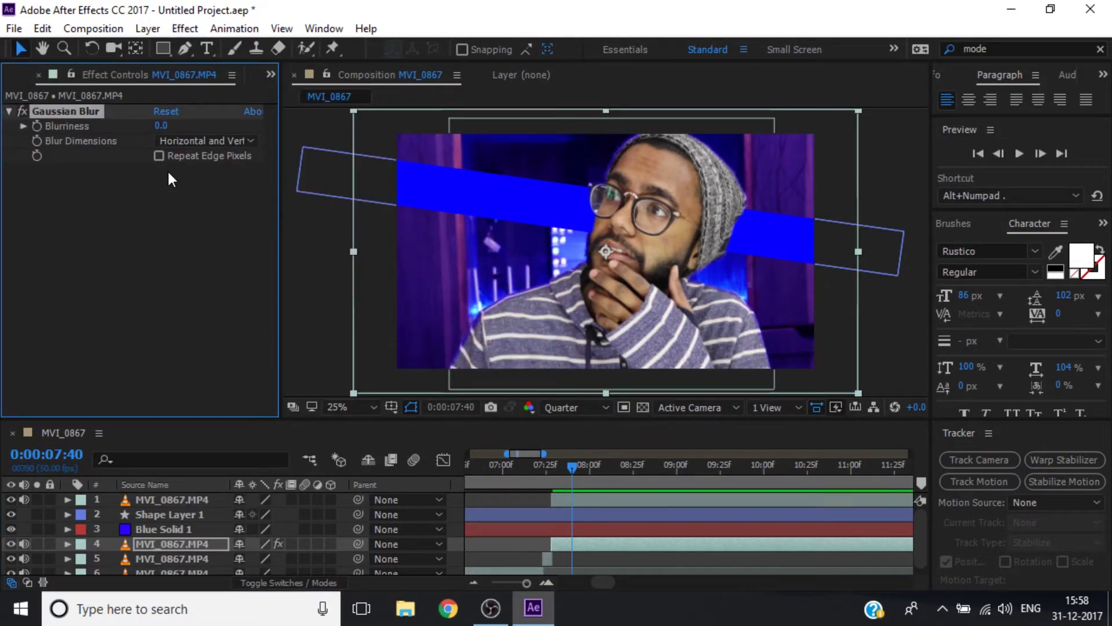
left_click_drag(162, 126, 199, 127)
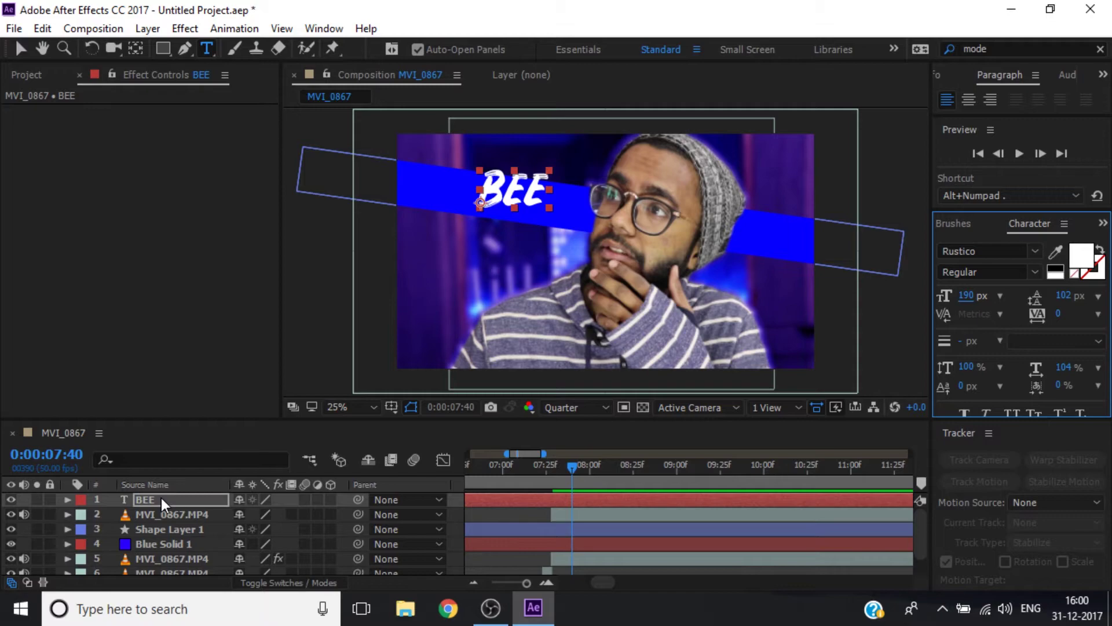
Adjust BEE's anchor point, raise it to Y 138, and start a new text layer below
key("v")
mouse_move(246, 514)
left_mouse_down()
mouse_move(294, 515)
mouse_move(262, 565)
mouse_move(111, 571)
left_mouse_up()
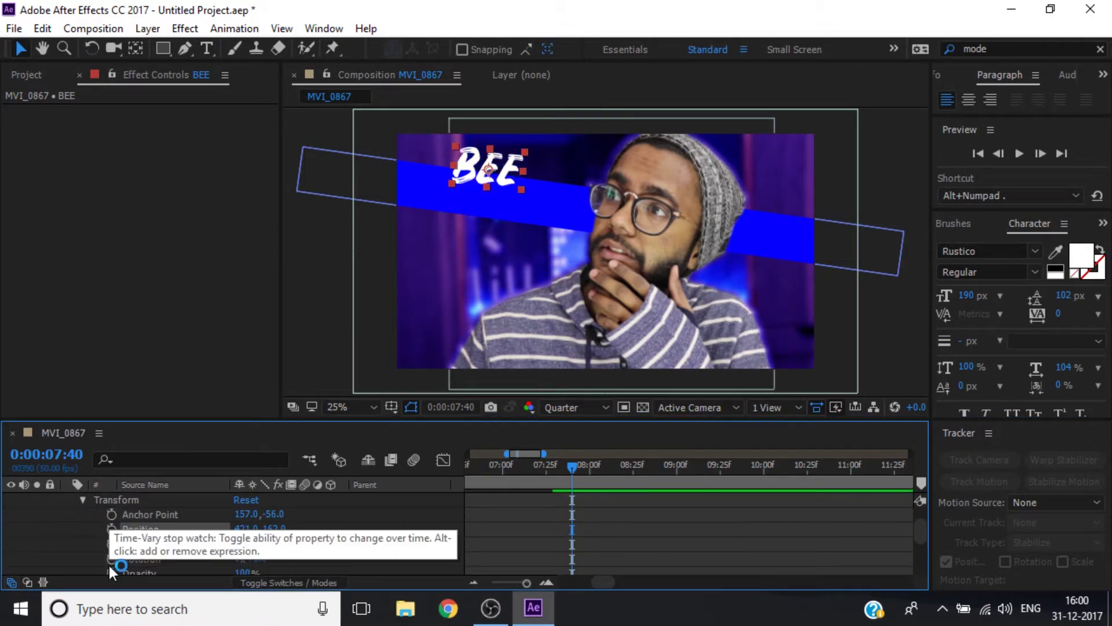
left_click_drag(277, 528, 280, 502)
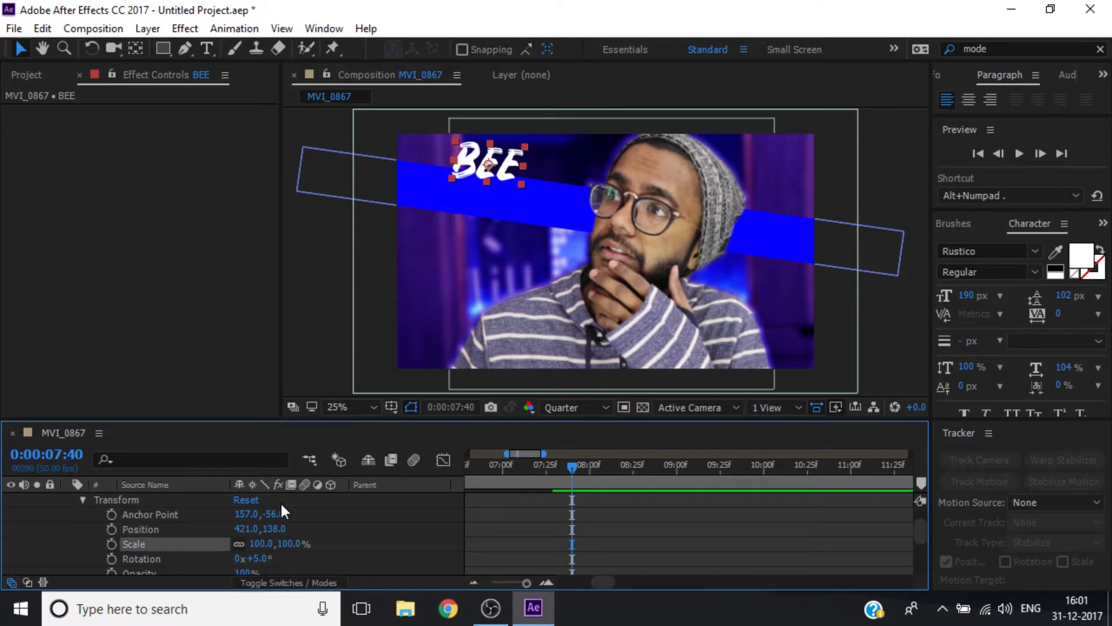
left_click(207, 49)
left_click(441, 225)
Finish typing 'tech' and center its anchor point at 196, -52
type("te")
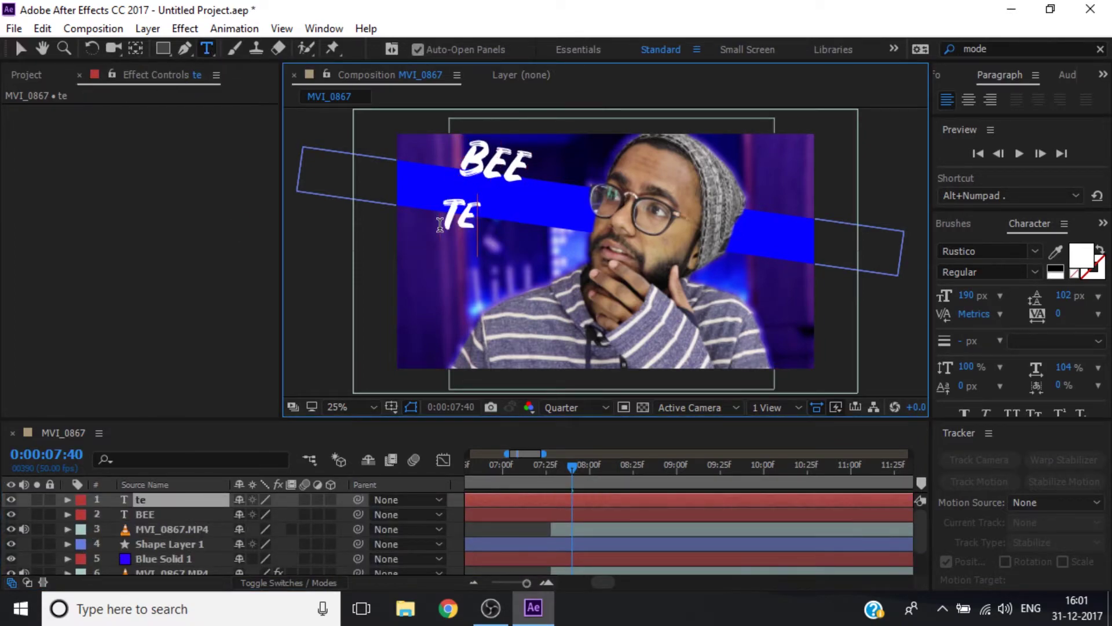
type("ch")
left_click(68, 499)
left_click(82, 528)
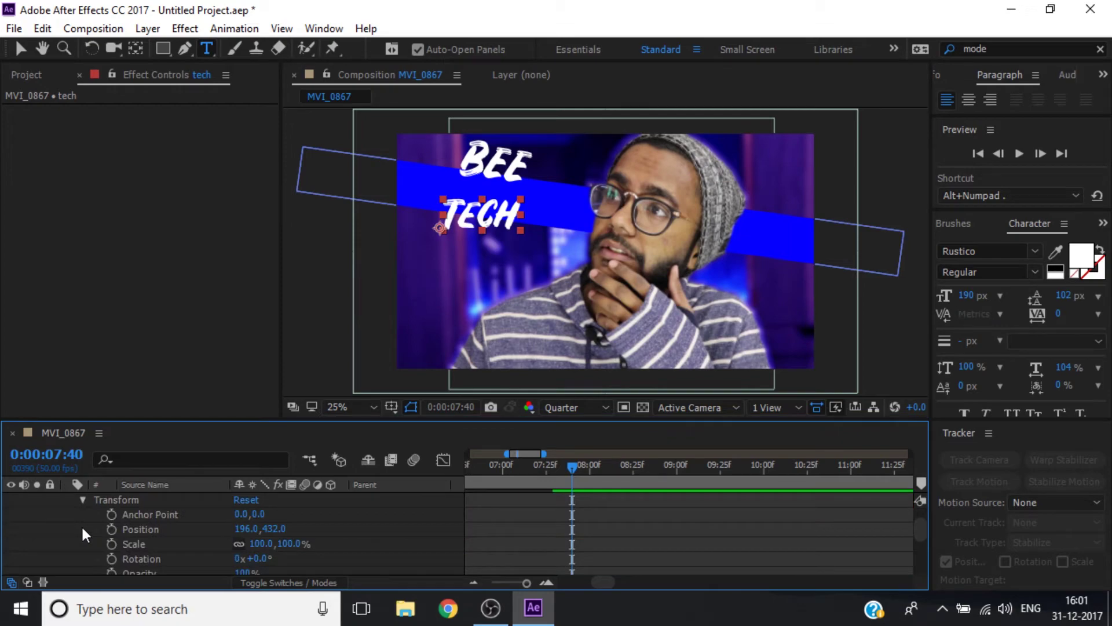
left_click(150, 513)
key("ctrl+alt+Home")
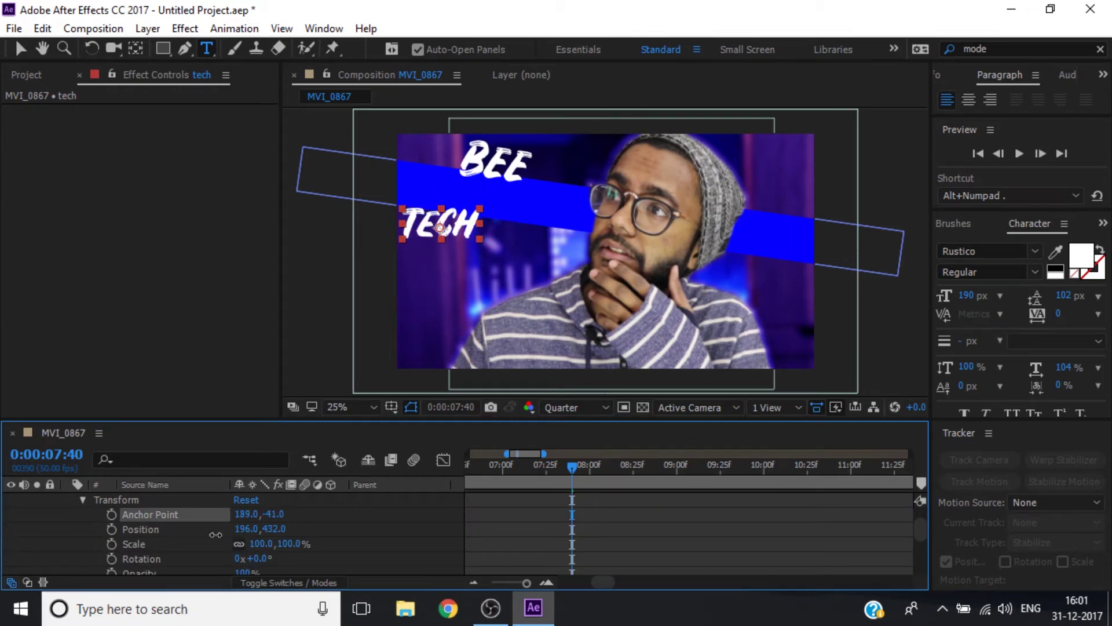
mouse_move(274, 513)
left_mouse_down()
mouse_move(252, 514)
mouse_move(415, 530)
left_mouse_up()
Place TECH at position 500, 309, rotated 9° to match the blue bar
left_click_drag(274, 529, 174, 531)
left_click_drag(255, 558, 377, 529)
left_click_drag(274, 529, 292, 550)
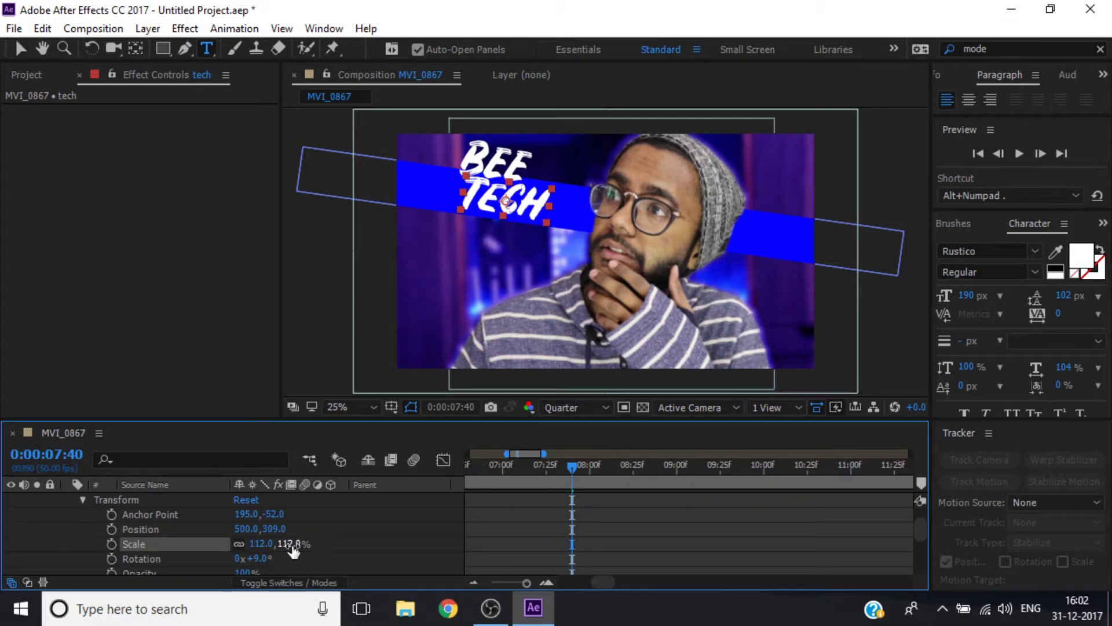
left_click(83, 499)
left_click(67, 499)
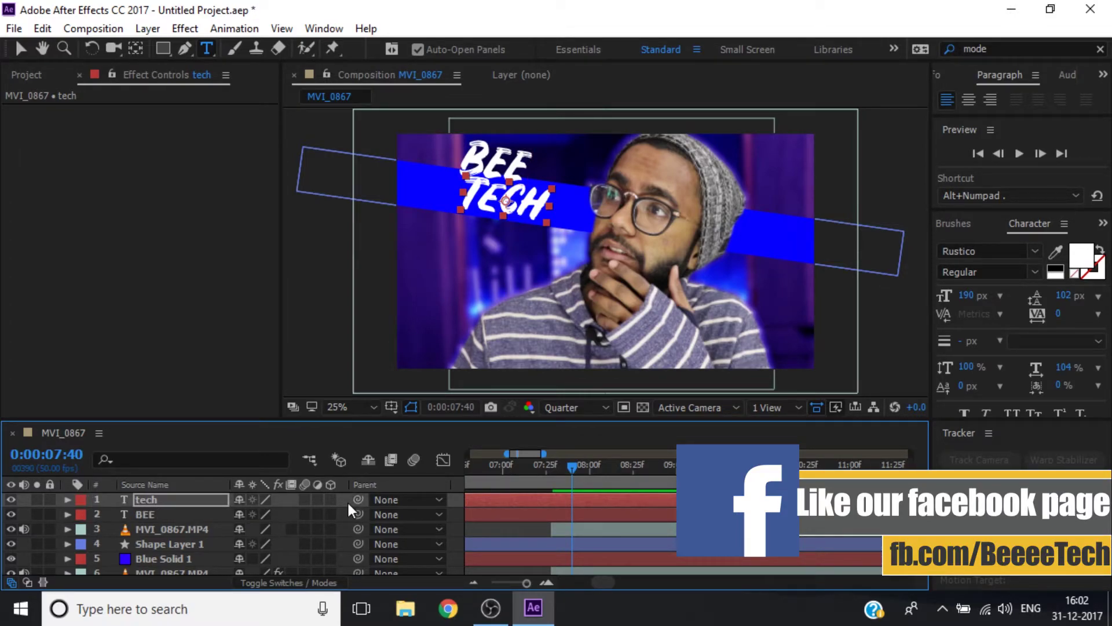
Parent tech to Shape Layer 1, then shift tech, BEE, Shape Layer 1 and Blue Solid 1 to start after 07:25f
left_click_drag(358, 499, 174, 542)
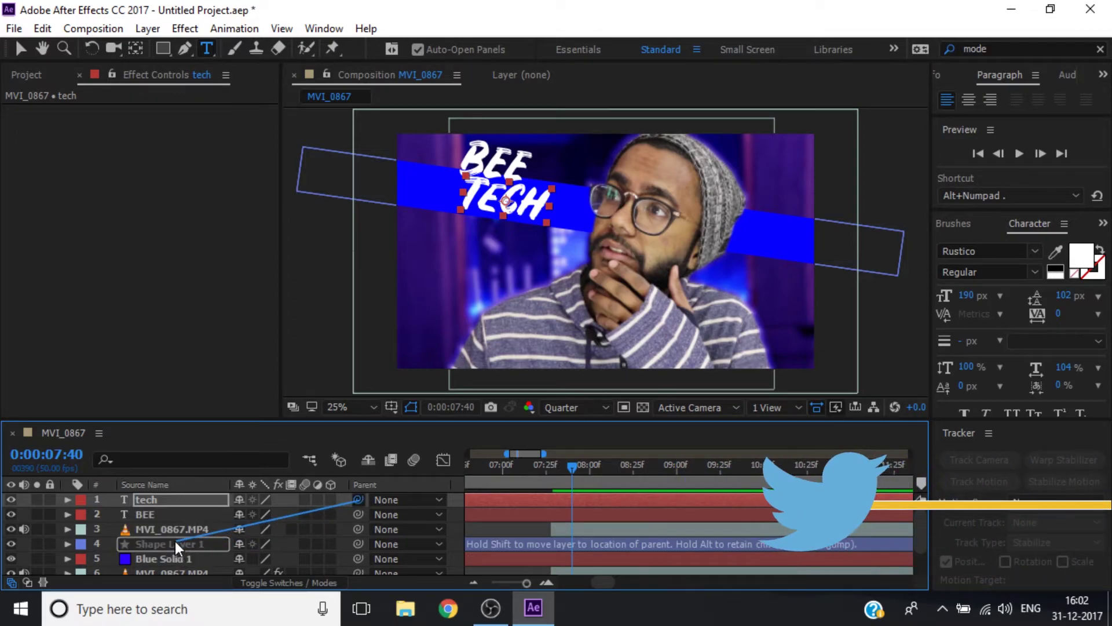
left_click_drag(175, 542, 175, 542)
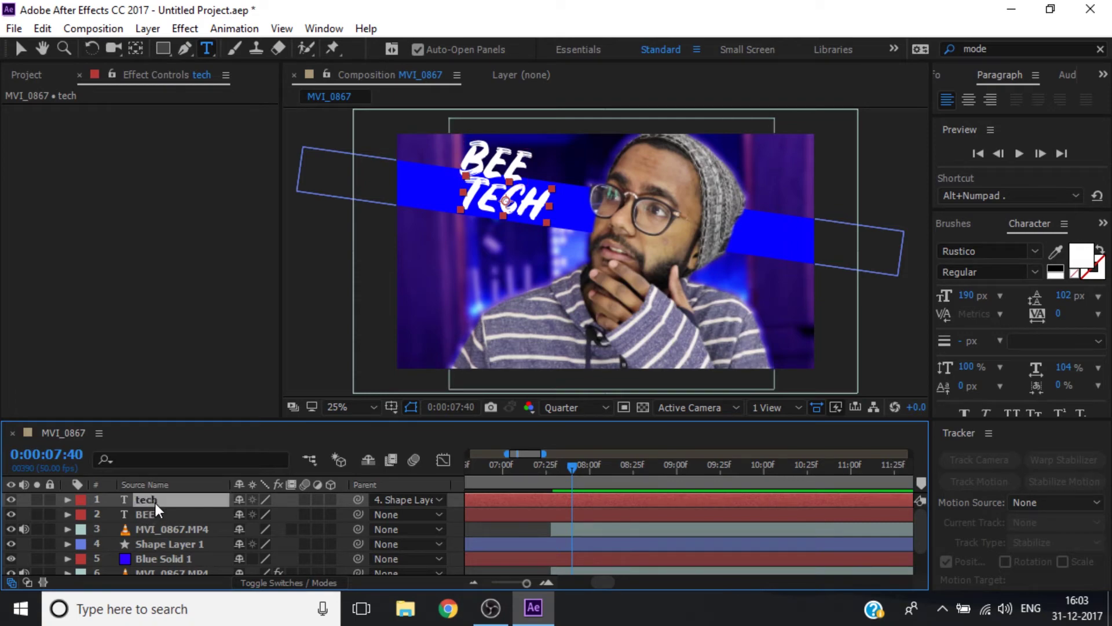
left_click(157, 513, "ctrl")
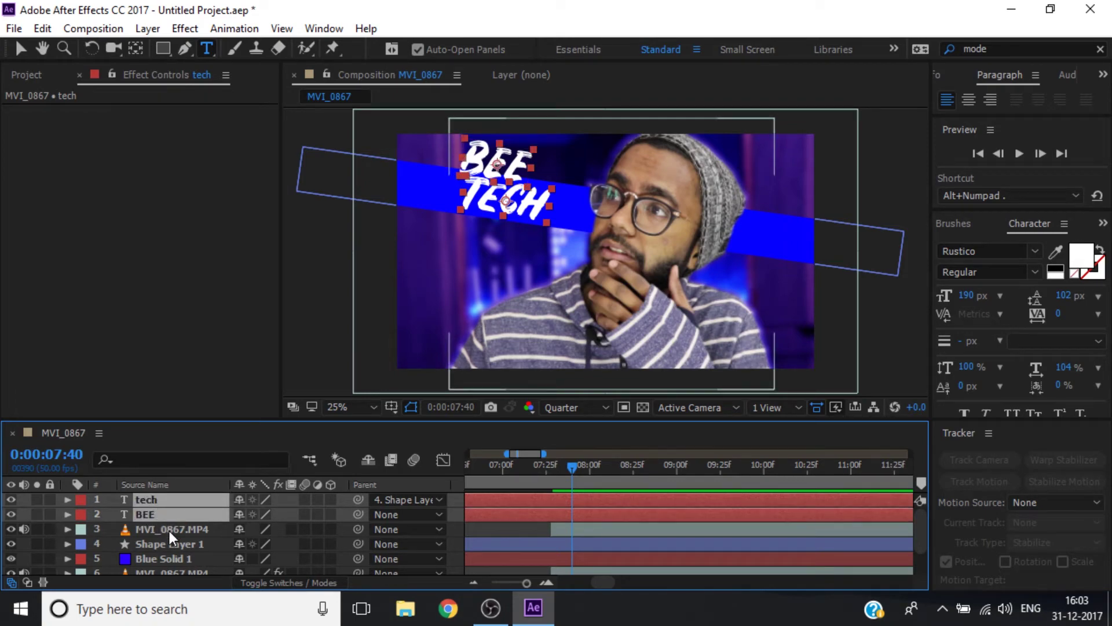
left_click(169, 546, "ctrl")
left_click(169, 560, "ctrl")
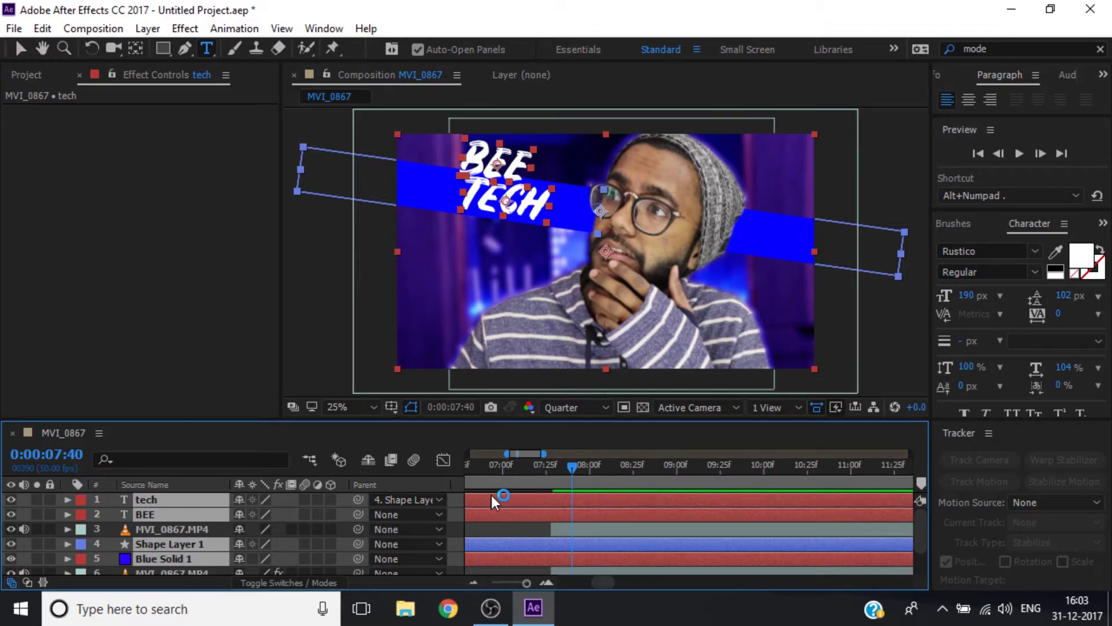
left_click_drag(468, 499, 558, 501)
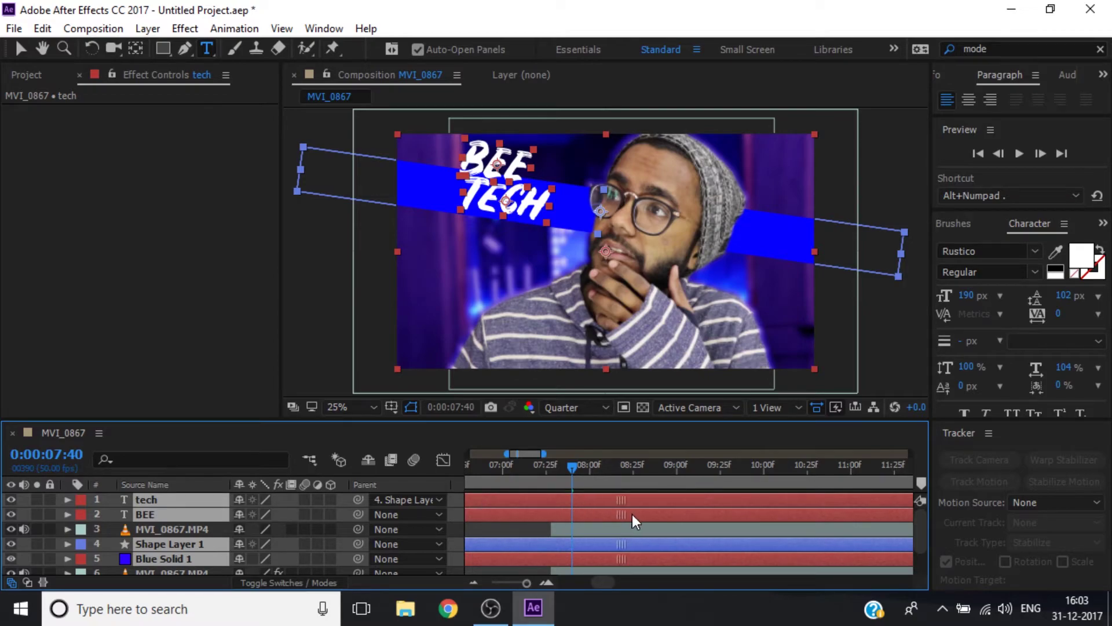
left_click_drag(489, 503, 665, 508)
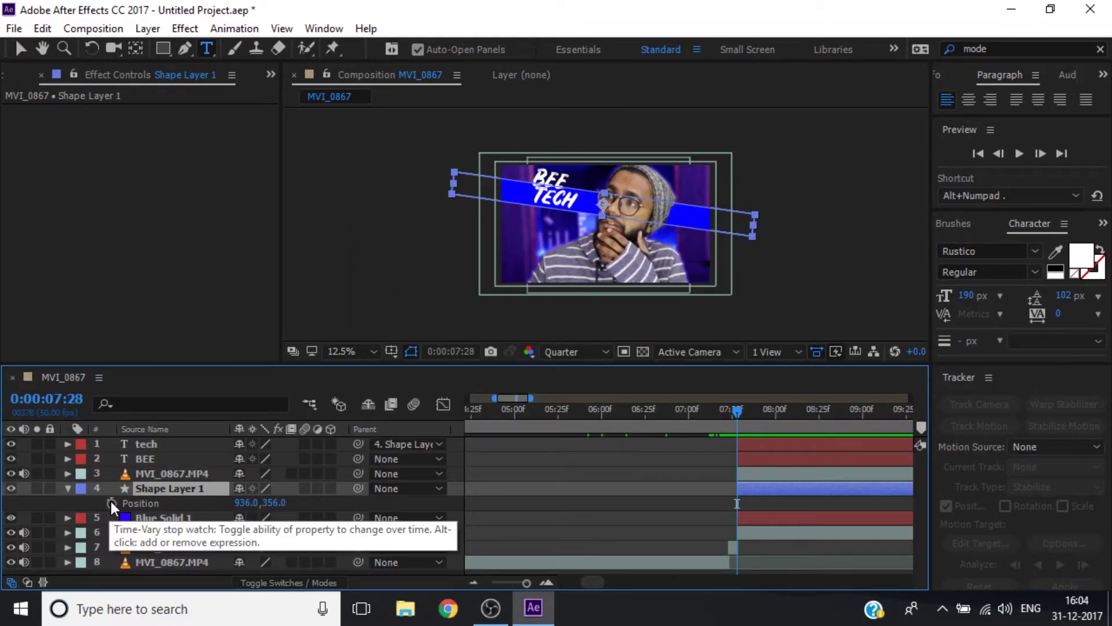
Keyframe Shape Layer 1's Position at 07:28 and 07:36, starting the bar off-screen right at 3392, 684
left_click(111, 502)
left_click(749, 412)
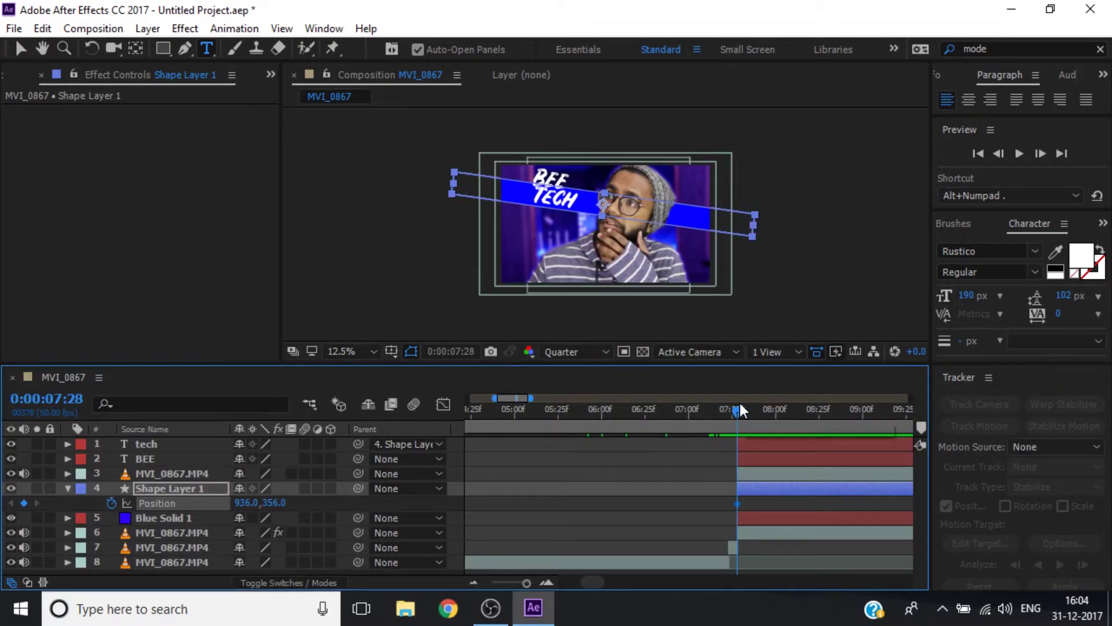
left_click(24, 502)
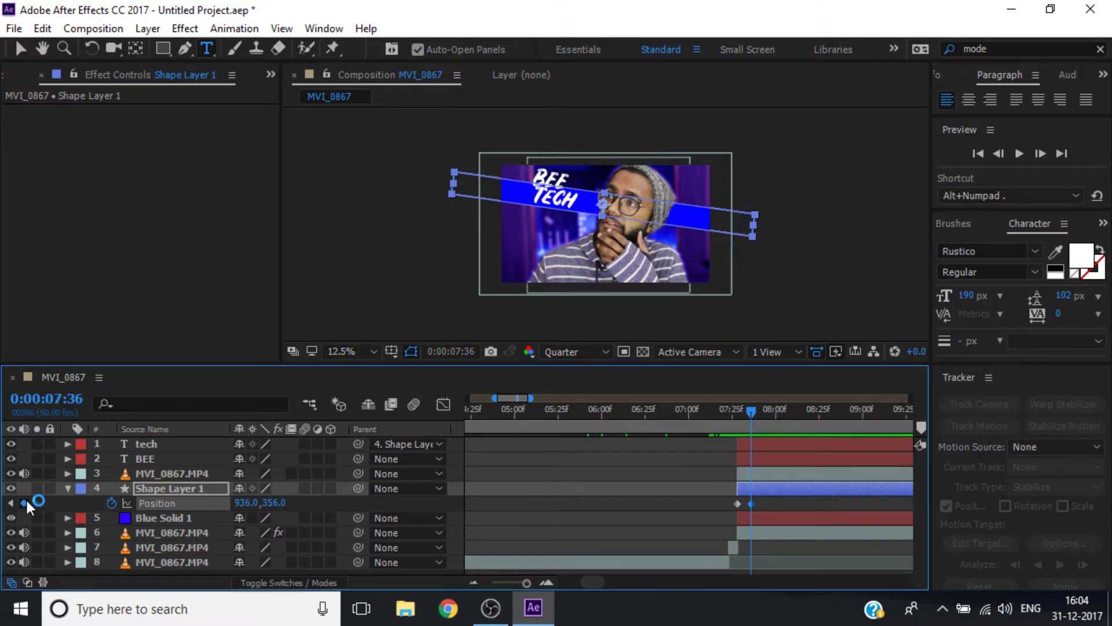
left_click(10, 503)
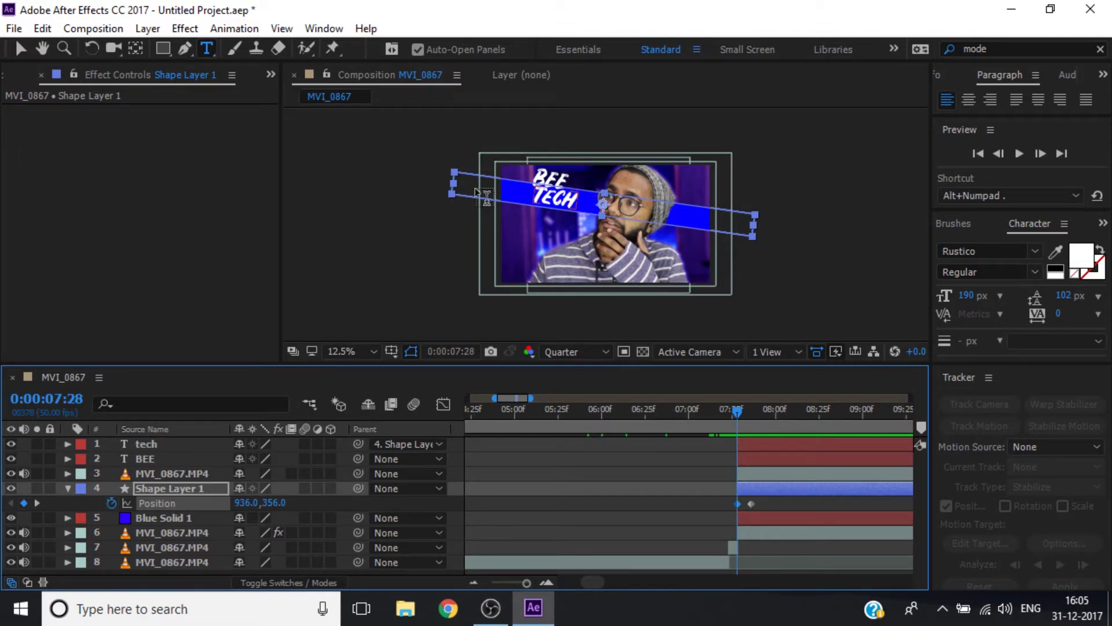
left_click(21, 48)
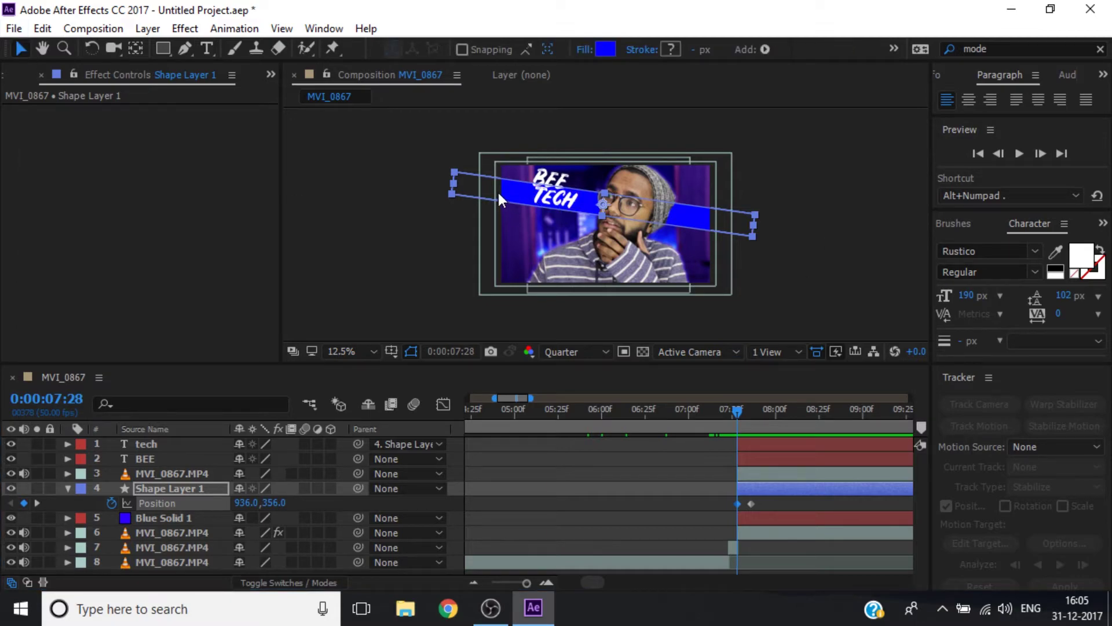
left_click_drag(499, 197, 778, 225)
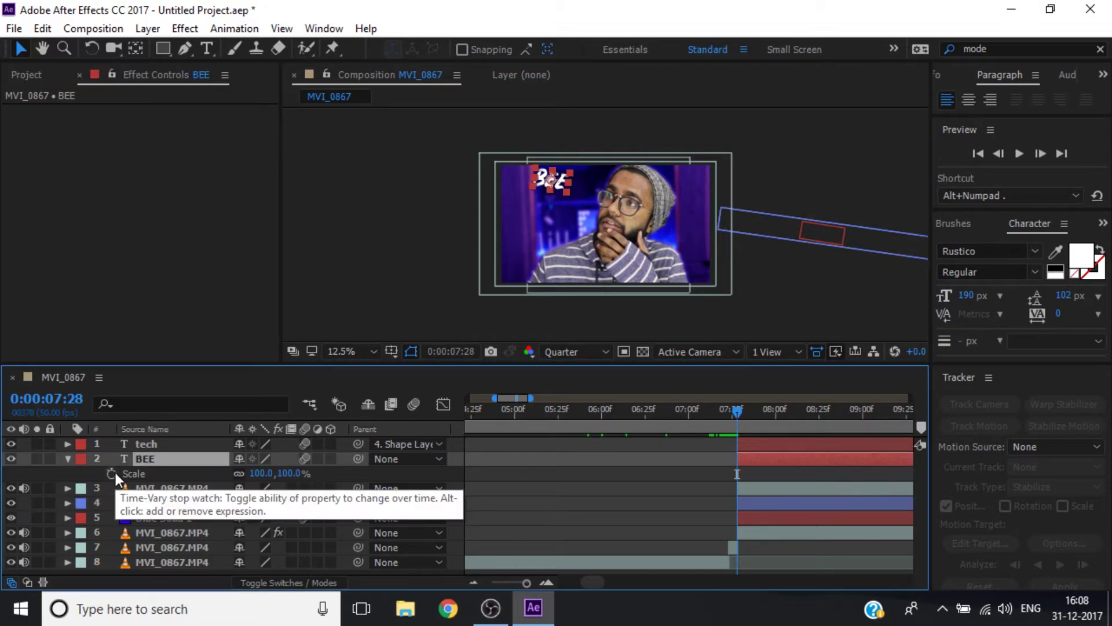
Keyframe BEE's Scale from 206% at 07:28 settling to 100% a few frames later
left_click(112, 473)
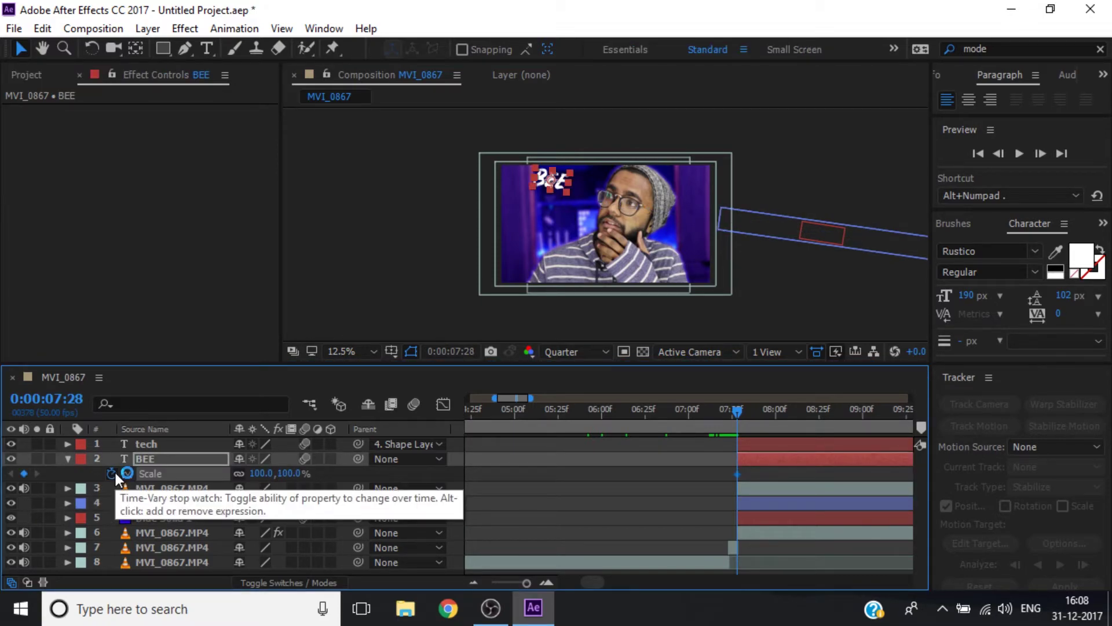
key("space")
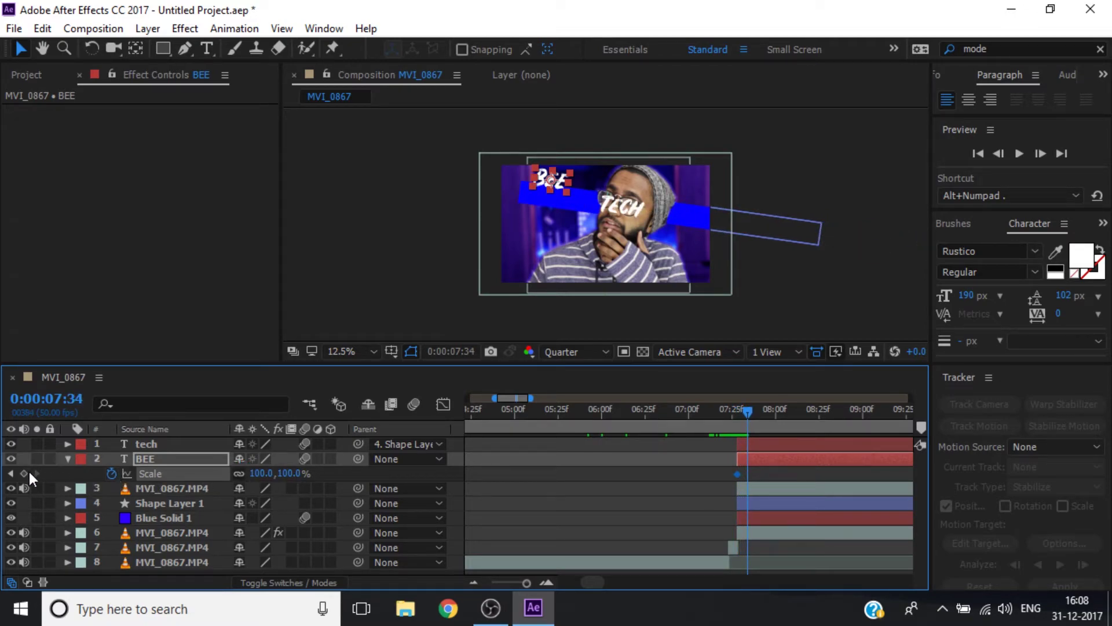
left_click_drag(746, 409, 732, 409)
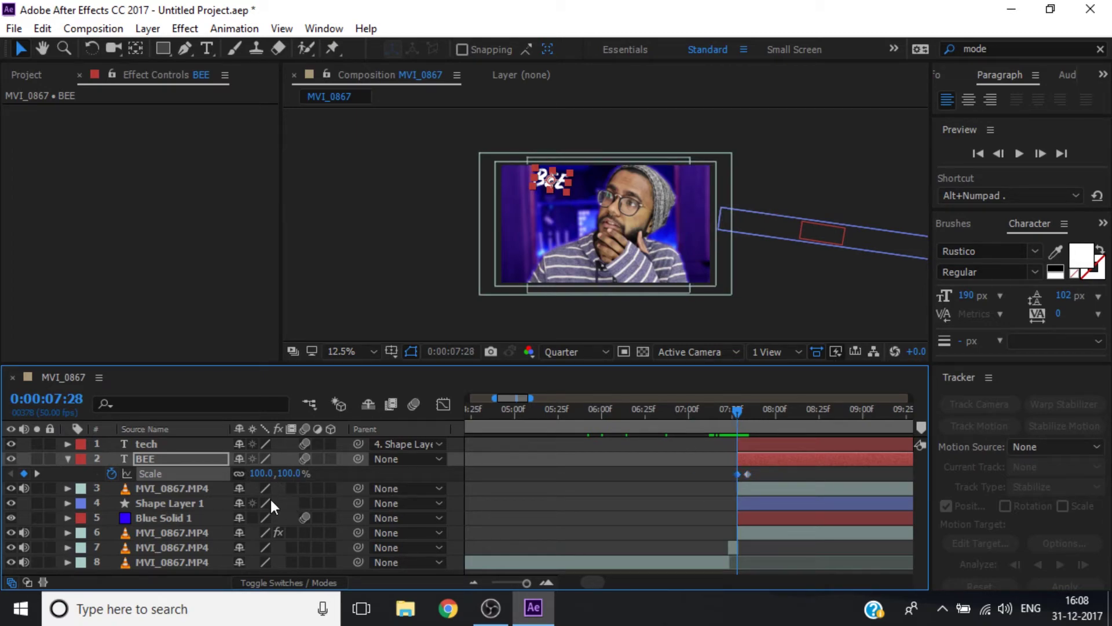
left_click_drag(275, 474, 361, 475)
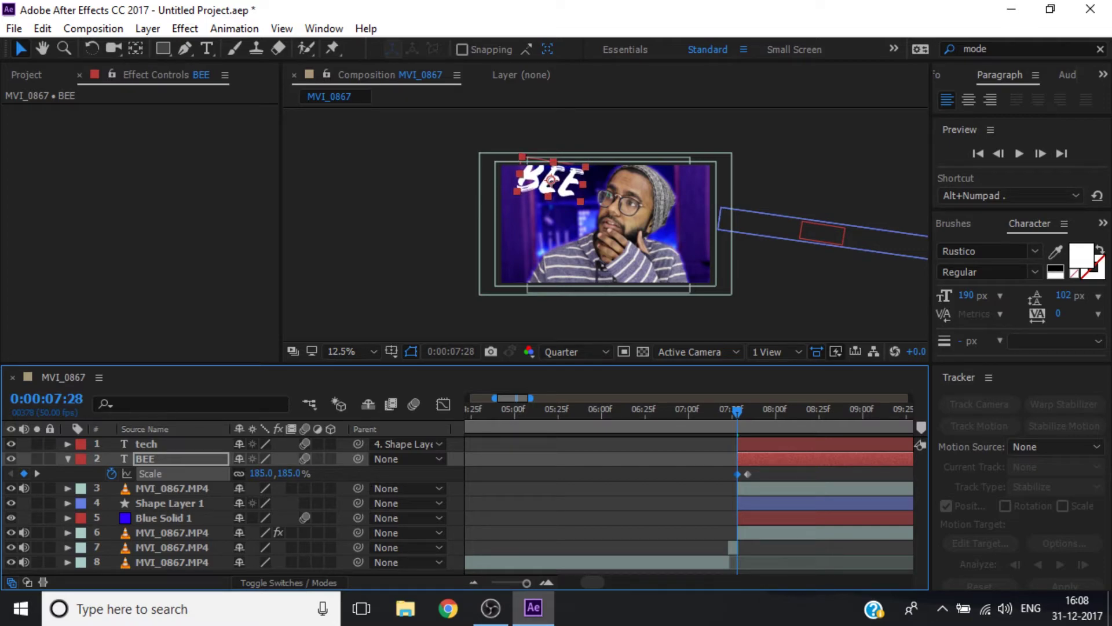
left_click_drag(258, 473, 302, 473)
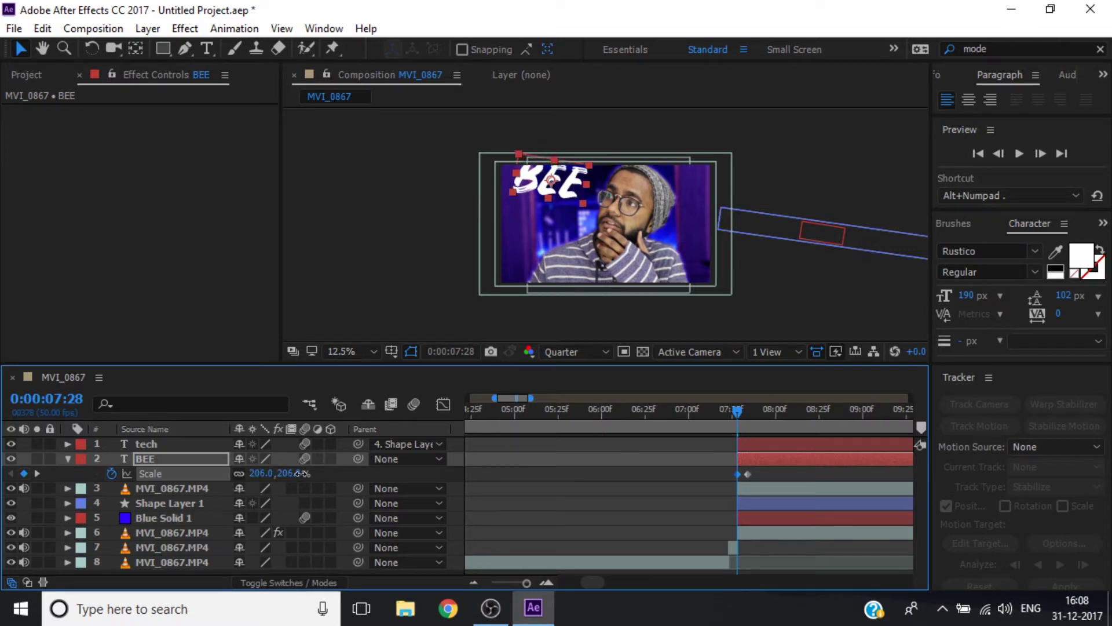
left_click_drag(732, 424, 750, 411)
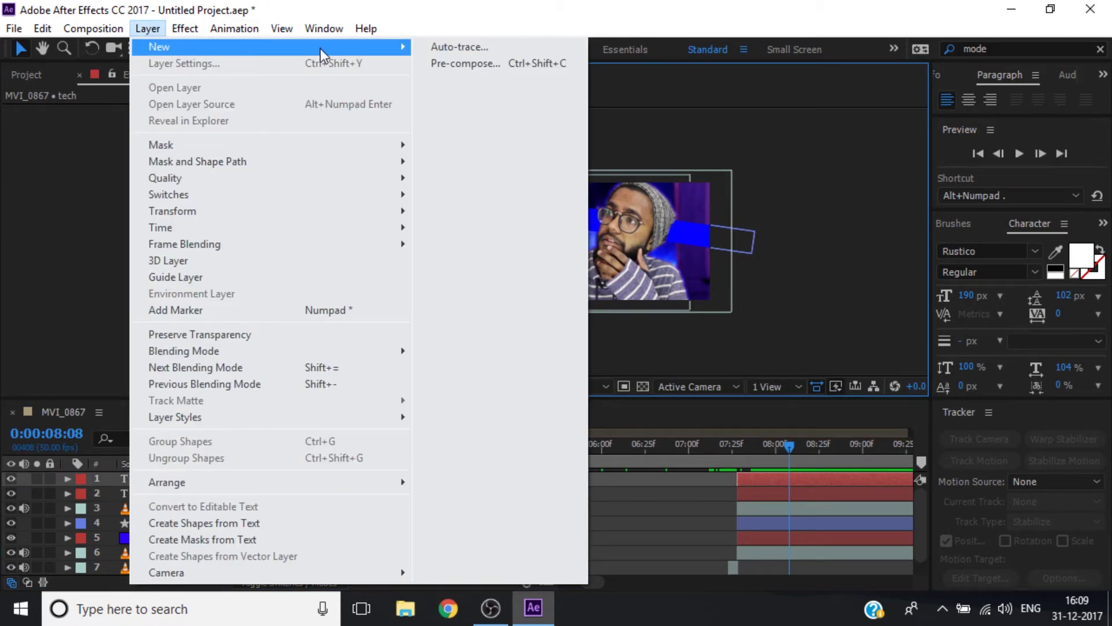
Create a new blue solid layer and scale it up to 193%
mouse_move(320, 48)
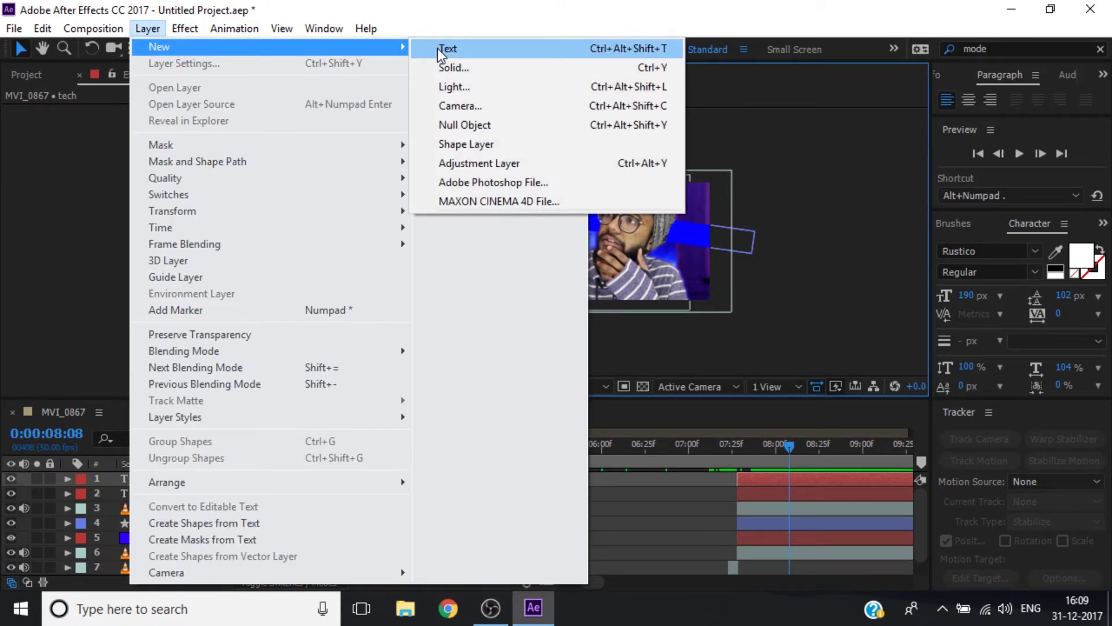
left_click(454, 67)
left_click(541, 404)
left_click(797, 363)
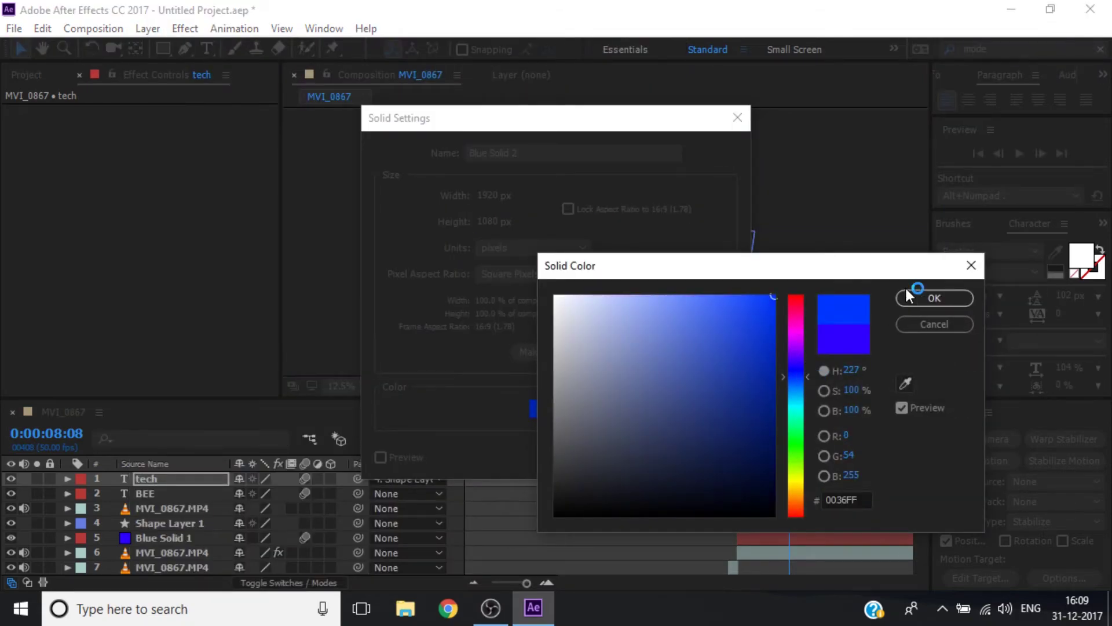
left_click(913, 293)
key("Return")
key("s")
left_click_drag(263, 493, 367, 489)
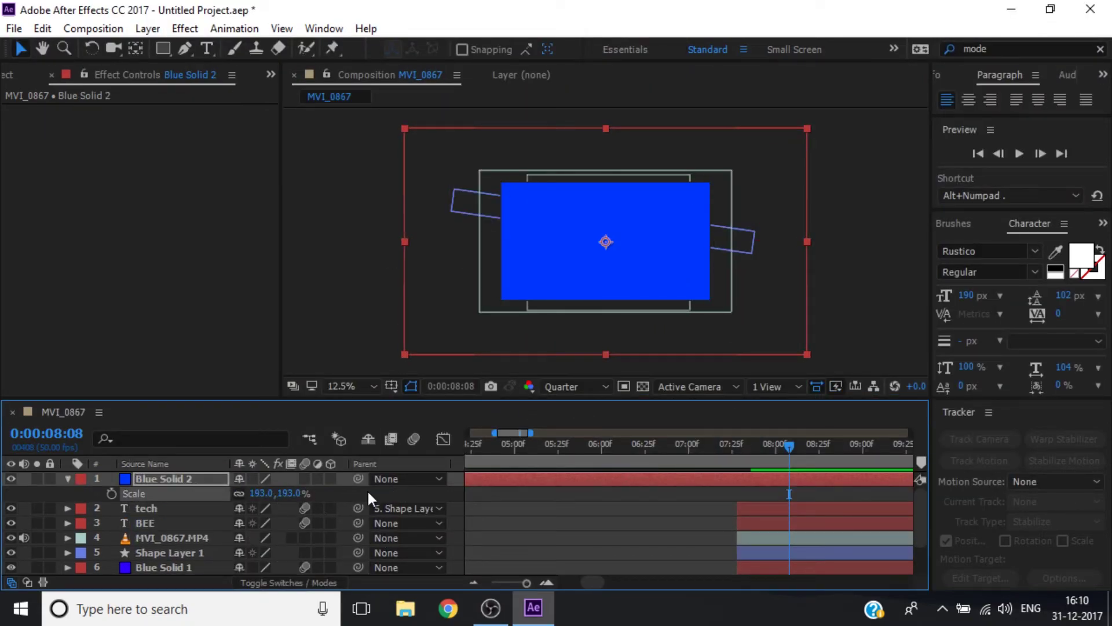
key("s")
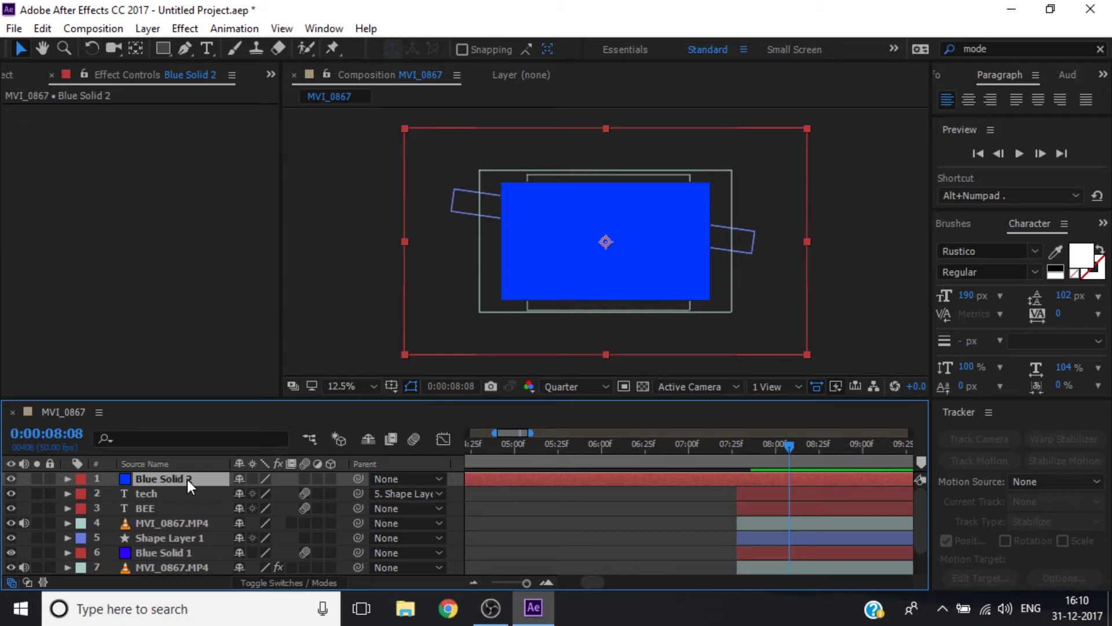
Mask the solid to a bottom strip with 384 px feather and 82% mask opacity
key("q")
left_click_drag(460, 276, 738, 342)
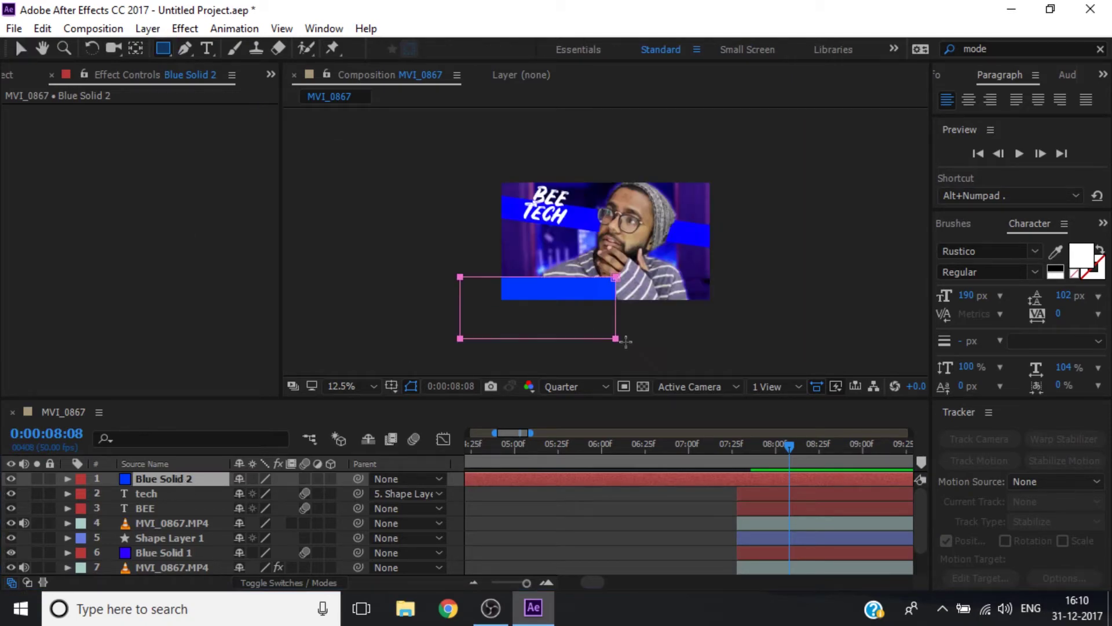
key("m")
key("m")
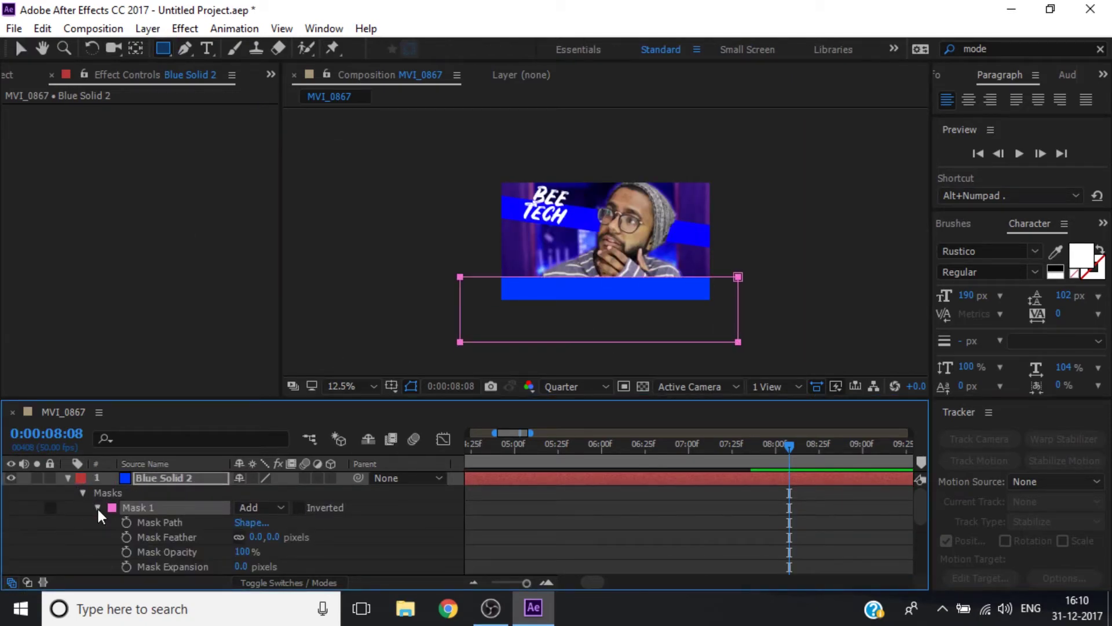
left_click_drag(255, 537, 302, 537)
mouse_move(238, 552)
left_mouse_down()
mouse_move(227, 554)
mouse_move(241, 555)
left_mouse_up()
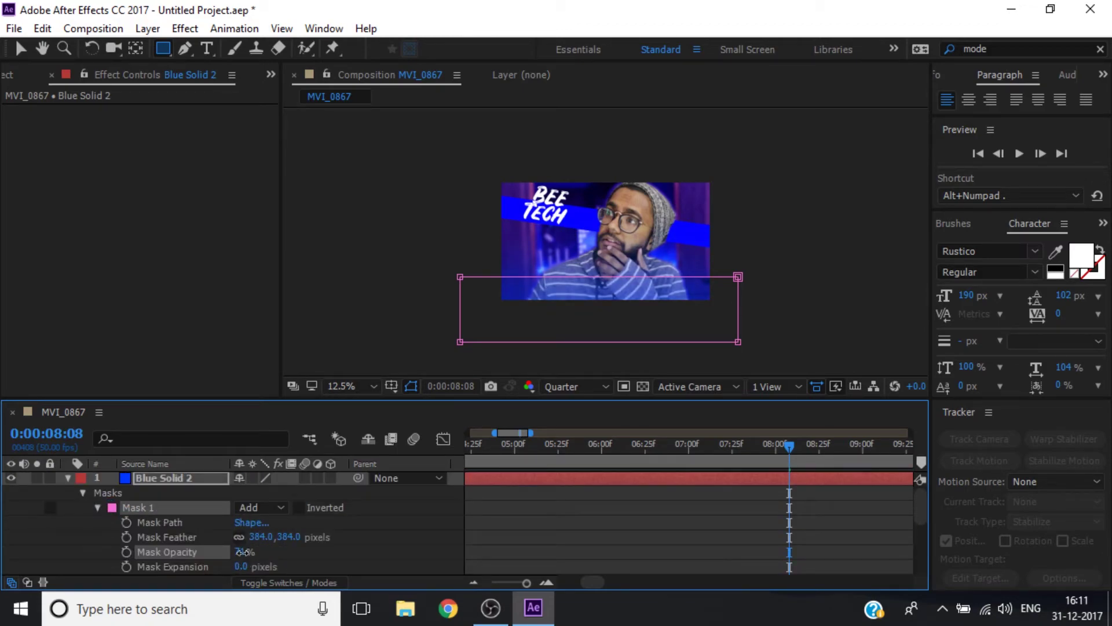
key("v")
key("m")
Toggle the glow's visibility to compare, then nudge Blue Solid 2 slightly right and down
left_click(346, 335)
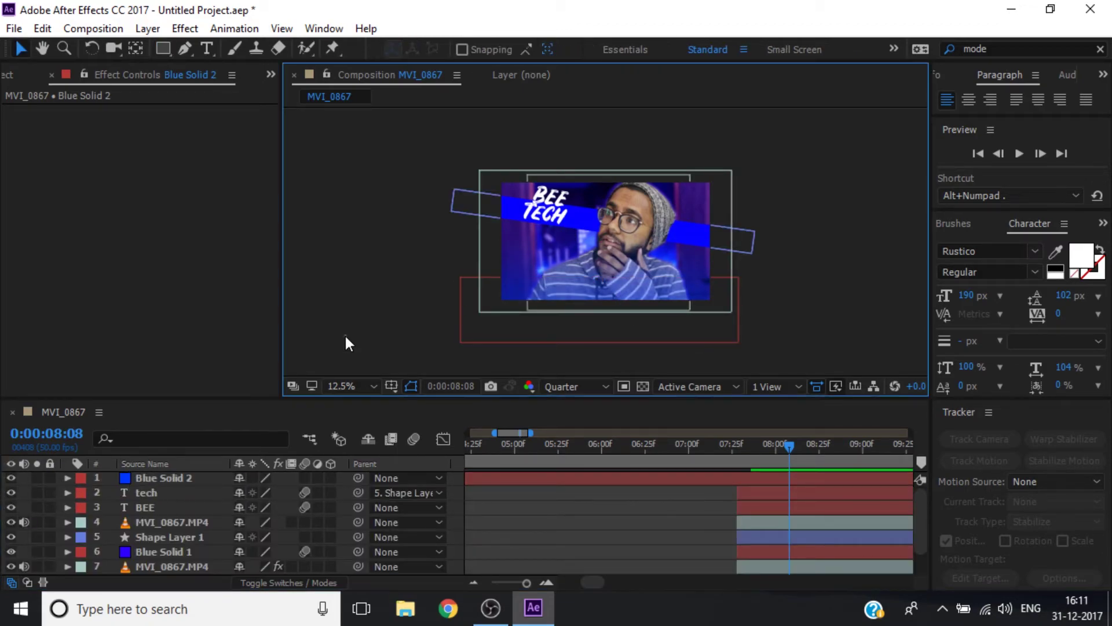
left_click(11, 478)
left_click(11, 477)
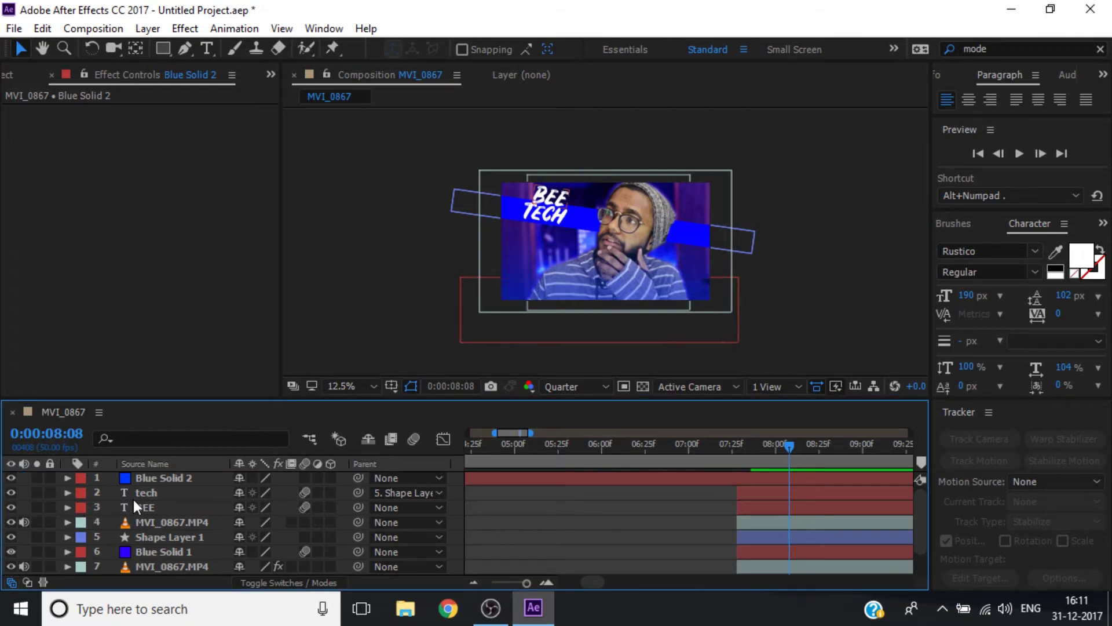
left_click(164, 477)
left_click(614, 318)
left_click_drag(628, 328, 639, 325)
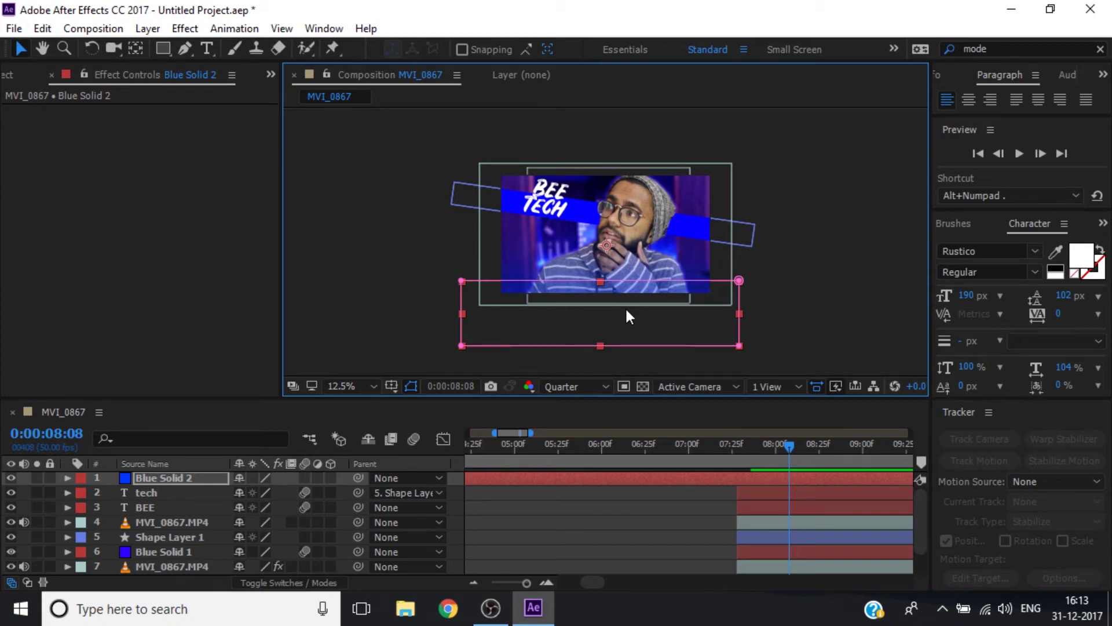
Preview the finished composite from the start to about 10 seconds
scroll(626, 446, "down", 5)
mouse_move(621, 444)
left_mouse_down()
mouse_move(473, 447)
mouse_move(620, 479)
left_mouse_up()
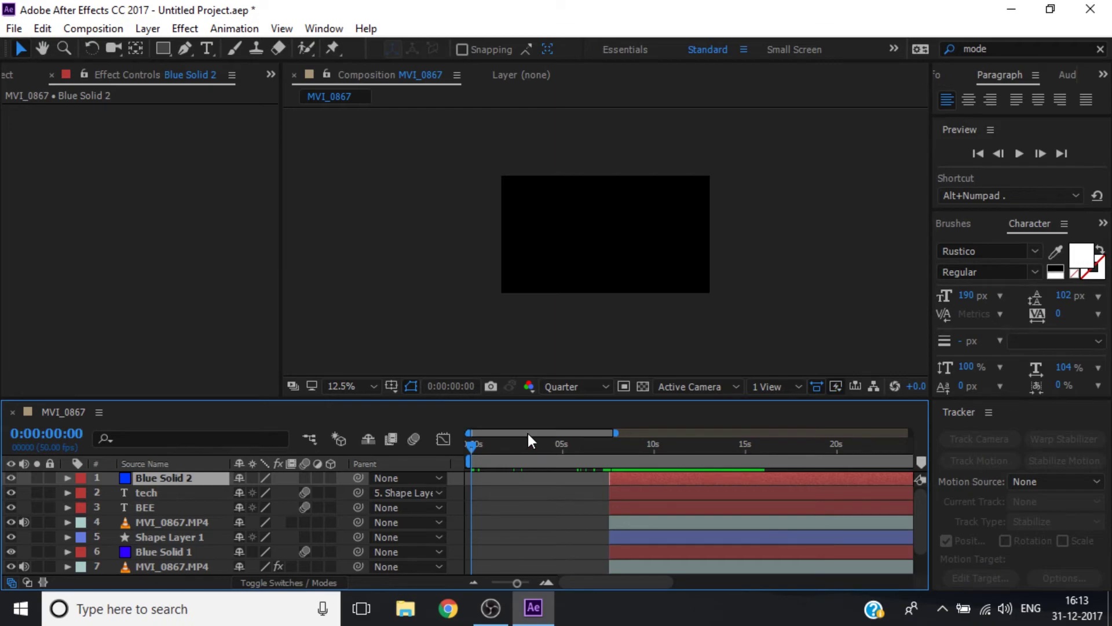
left_click_drag(527, 443, 670, 450)
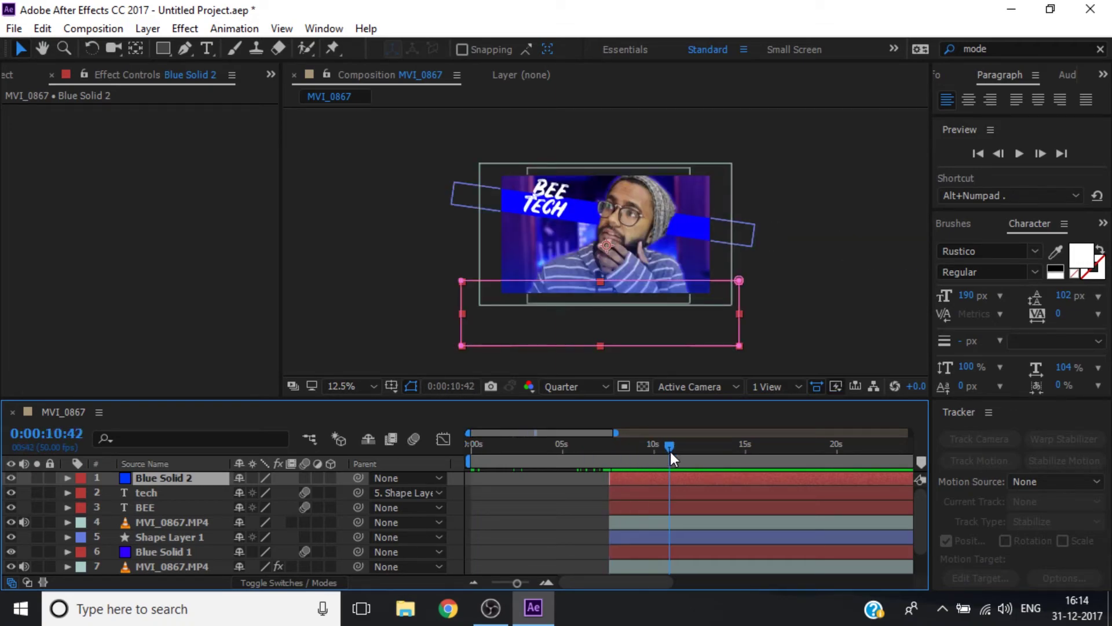